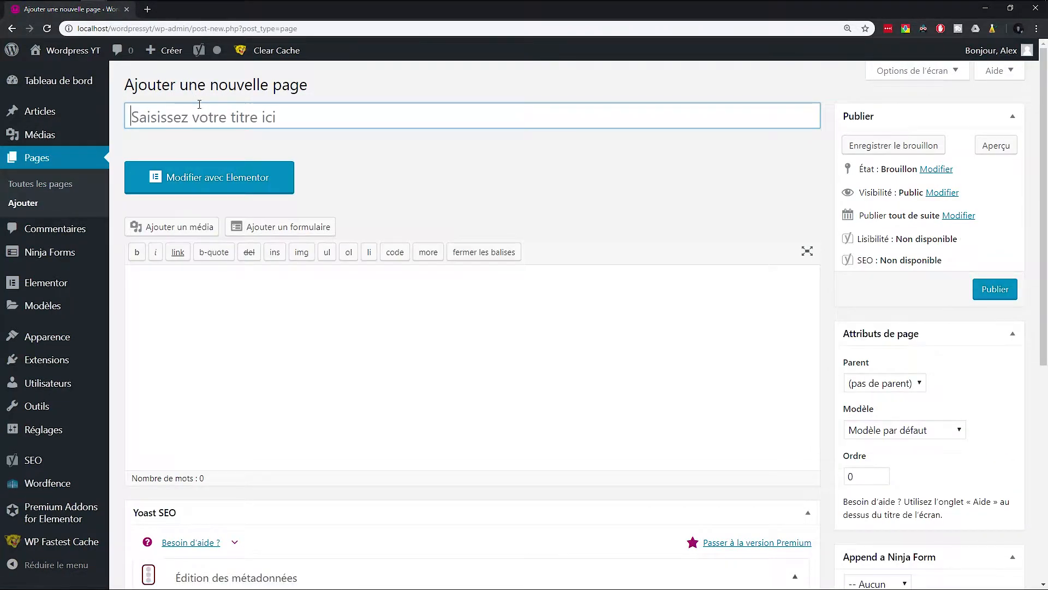
- Title the new page Contact, give it the Elementor canevas template and publish it
{"action": "left_click", "coordinate": [209, 113]}
{"action": "type", "text": "Contact"}
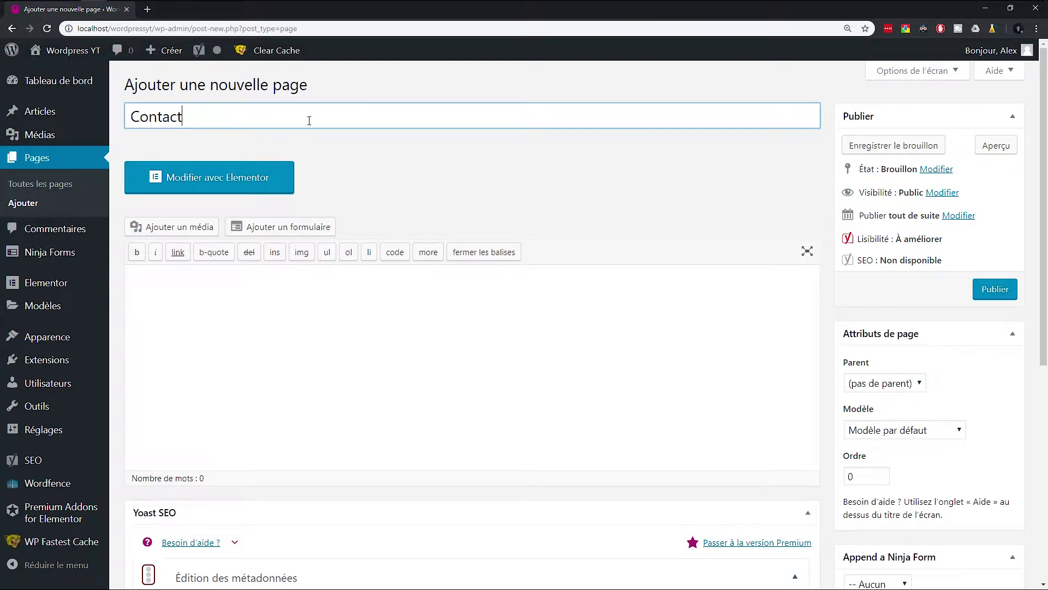
{"action": "left_click", "coordinate": [884, 382]}
{"action": "left_click", "coordinate": [949, 391]}
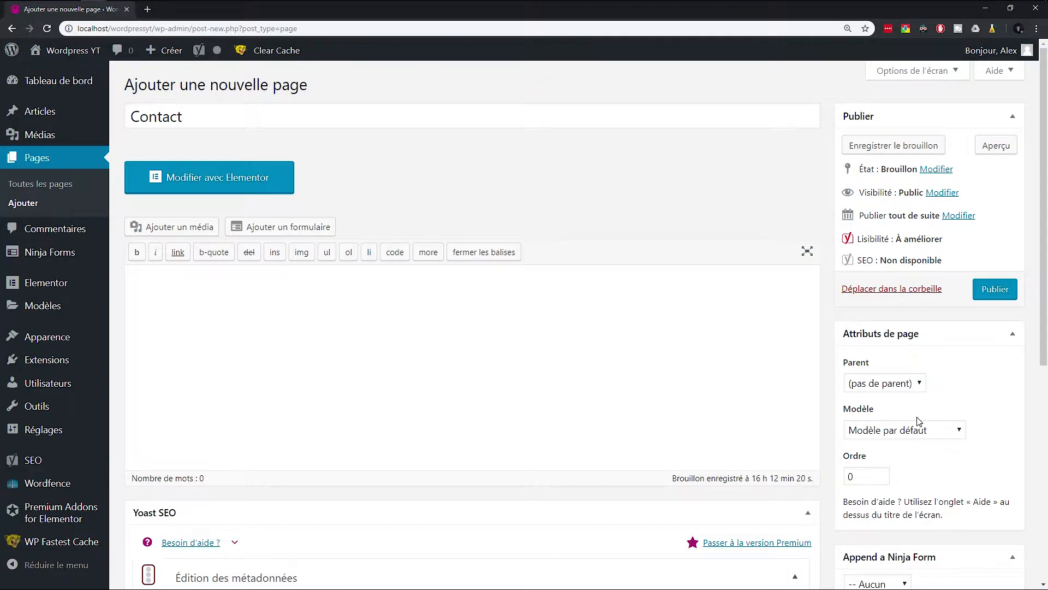
{"action": "left_click", "coordinate": [917, 430]}
{"action": "left_click", "coordinate": [919, 461]}
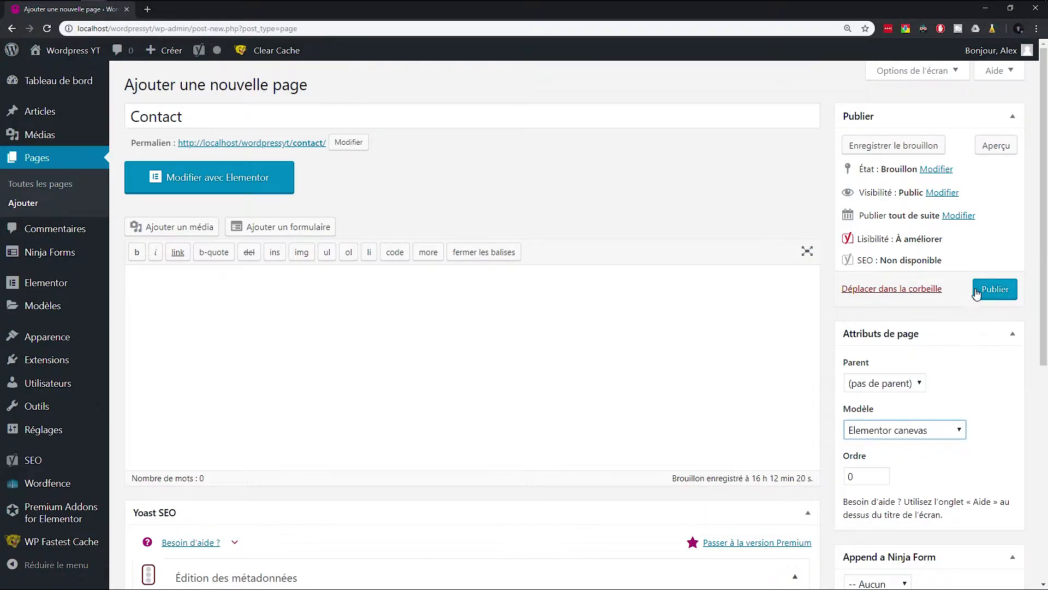
{"action": "left_click", "coordinate": [996, 291]}
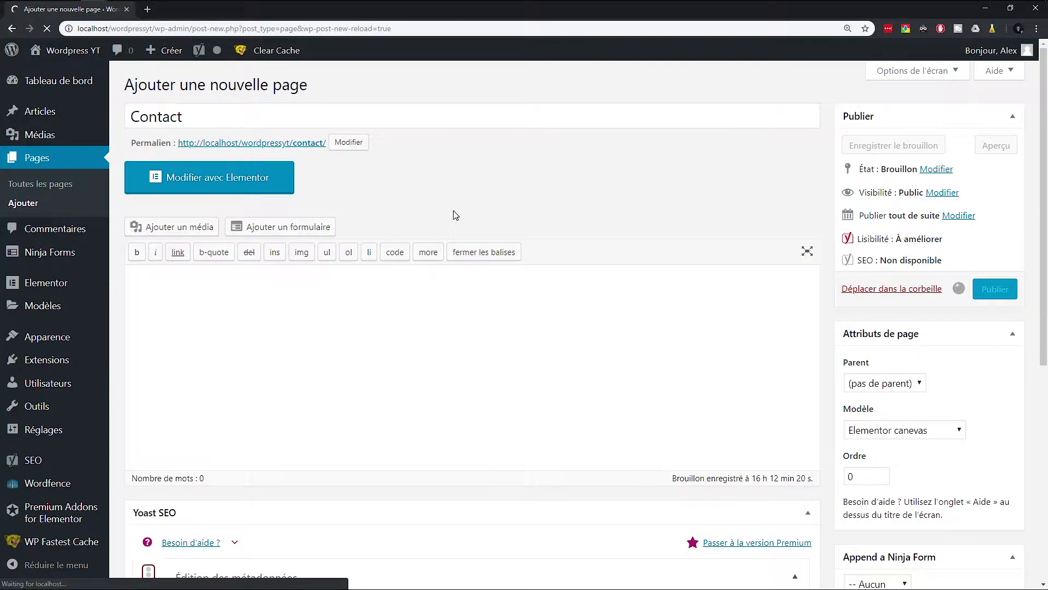
- Create another page titled About with the Elementor canevas template and publish it
{"action": "left_click", "coordinate": [273, 90]}
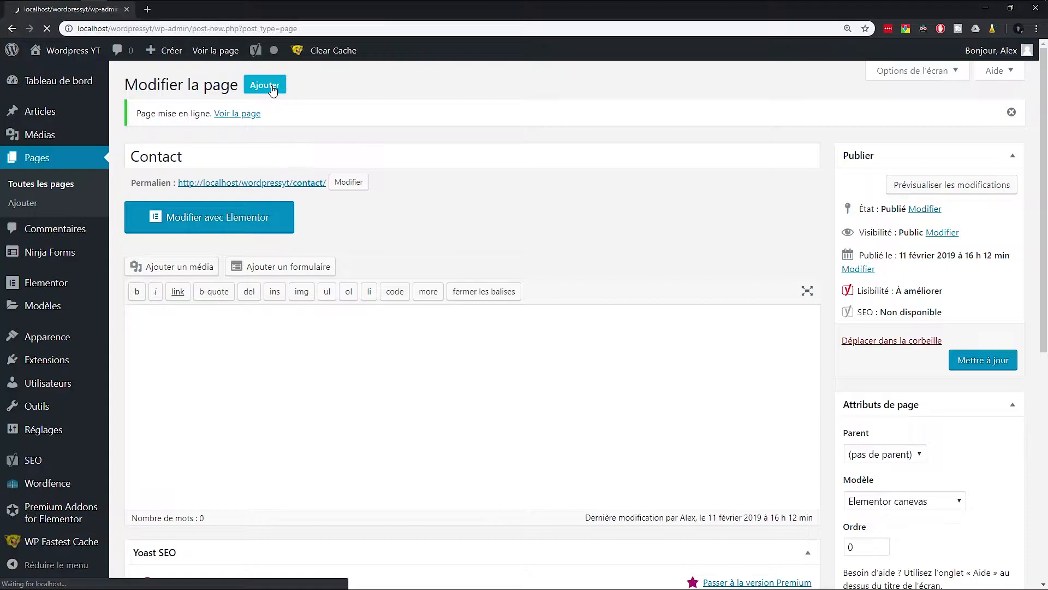
{"action": "type", "text": "About"}
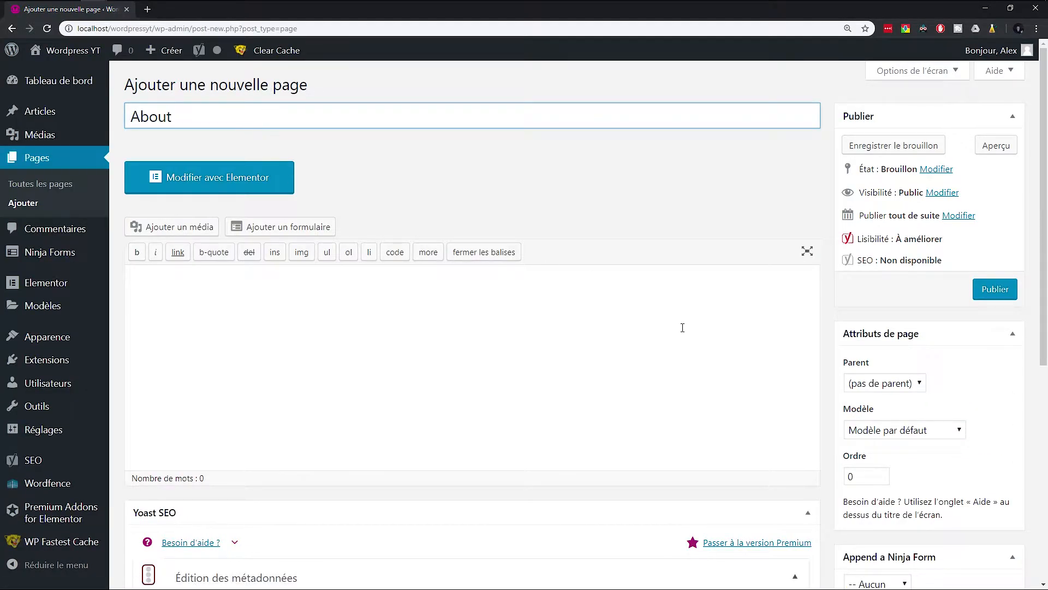
{"action": "left_click", "coordinate": [884, 430]}
{"action": "left_click", "coordinate": [887, 459]}
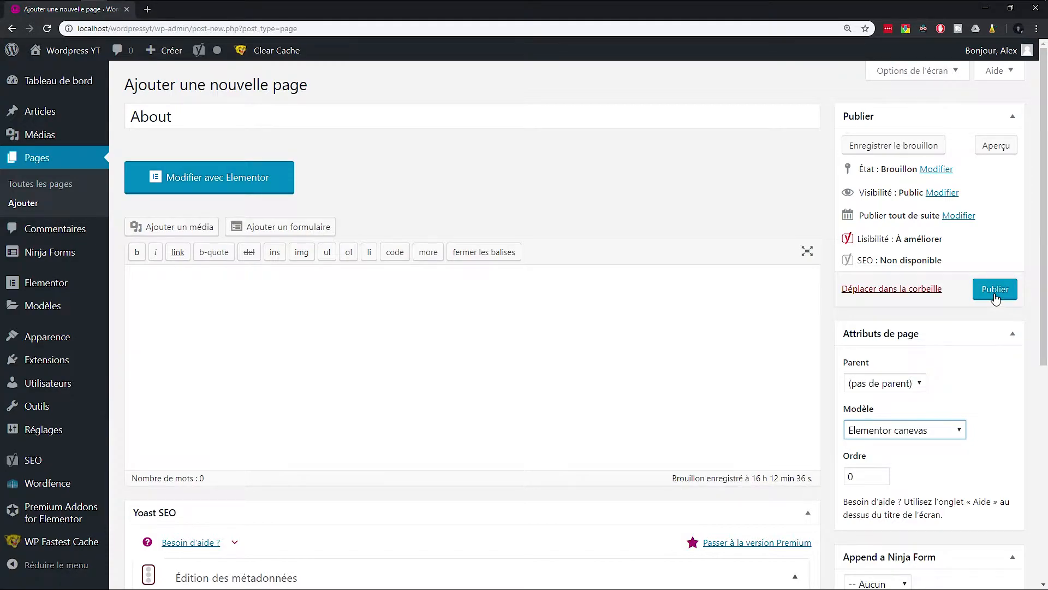
{"action": "left_click", "coordinate": [994, 294]}
{"action": "scroll", "coordinate": [365, 353], "scroll_direction": "down", "scroll_amount": 4}
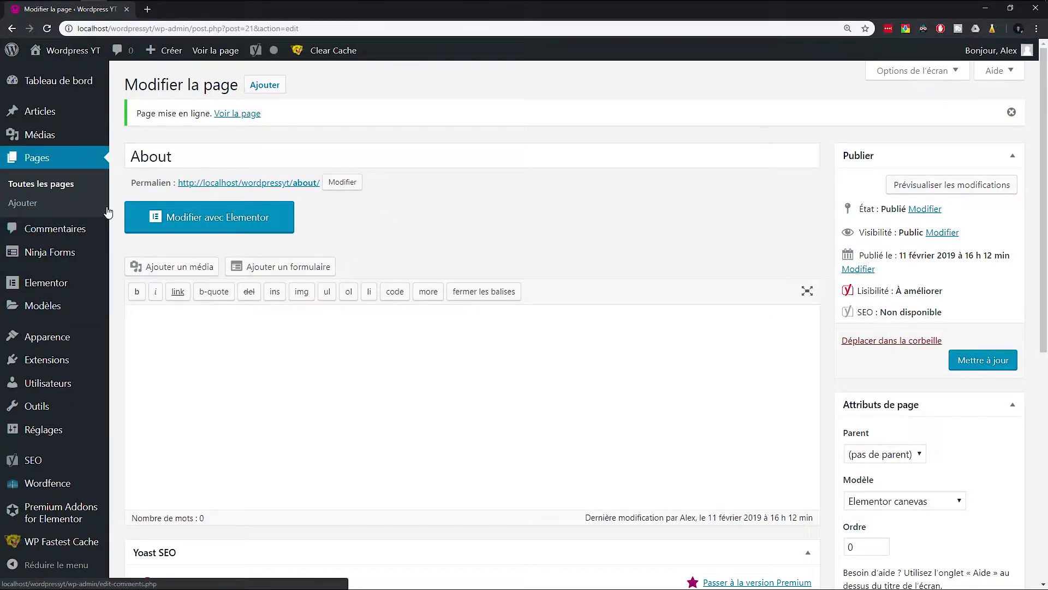
- Create a navigation menu named Menu principal
{"action": "left_click", "coordinate": [229, 226]}
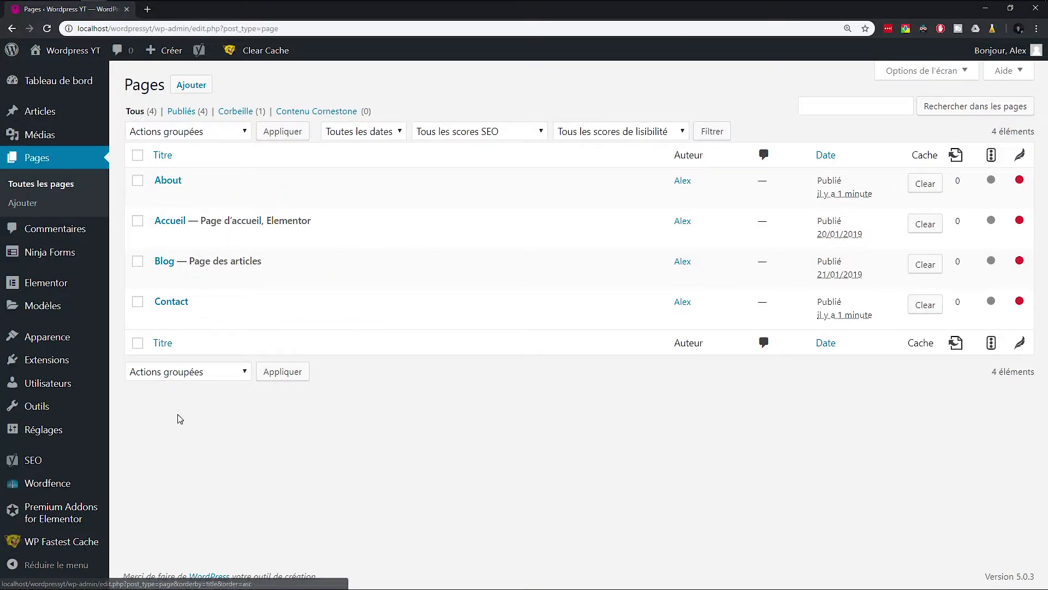
{"action": "mouse_move", "coordinate": [32, 408]}
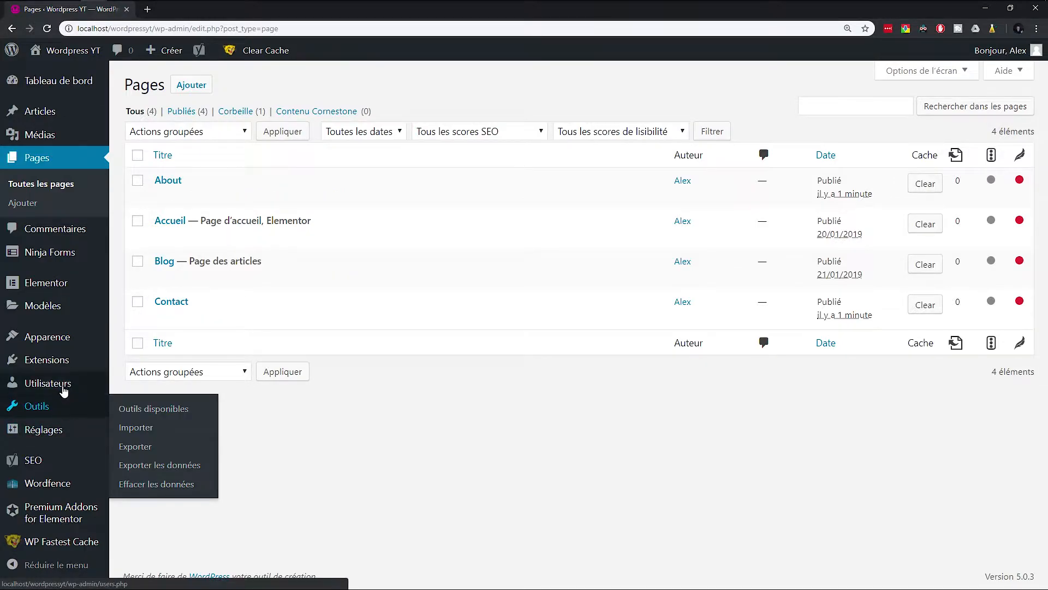
{"action": "mouse_move", "coordinate": [67, 340]}
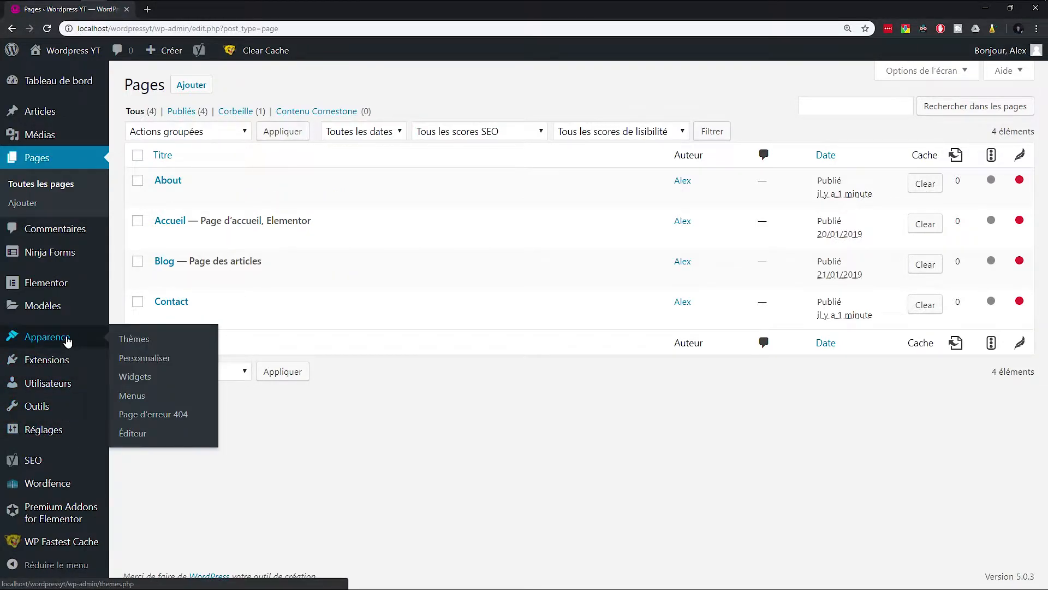
{"action": "left_click", "coordinate": [151, 398]}
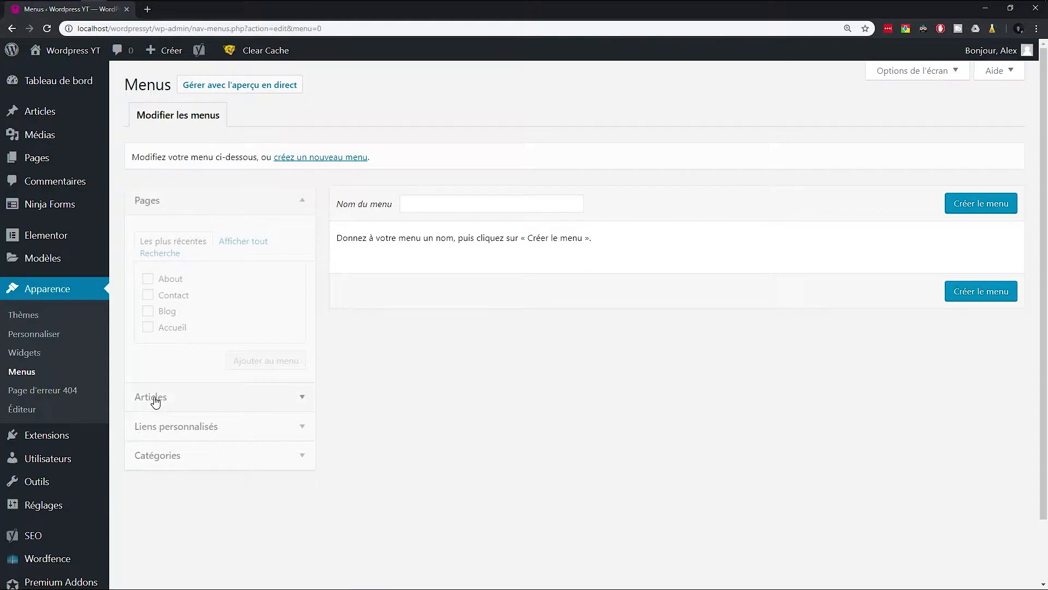
{"action": "left_click", "coordinate": [462, 207]}
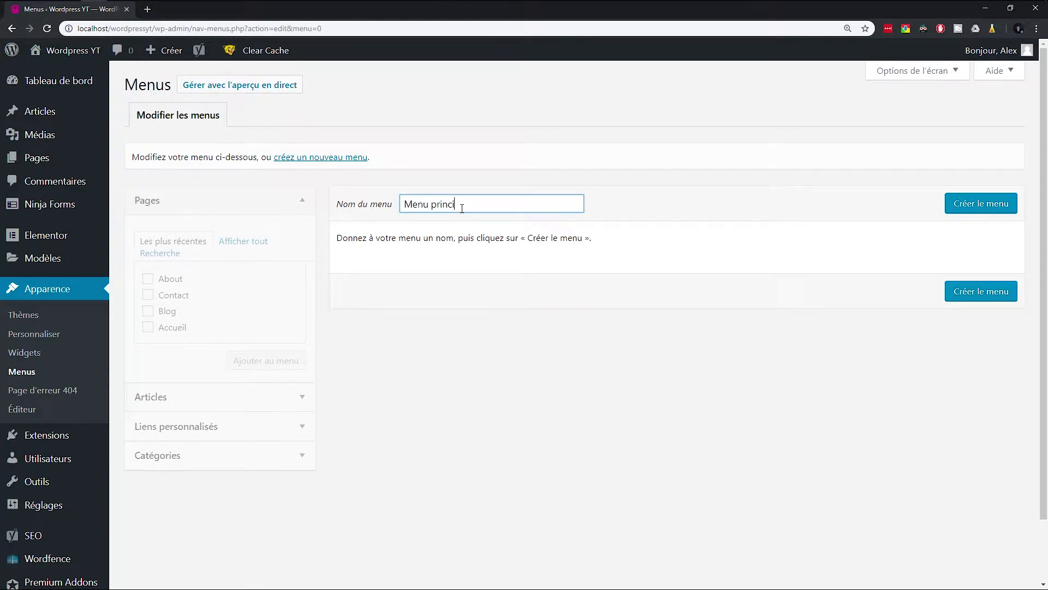
{"action": "left_click", "coordinate": [974, 209]}
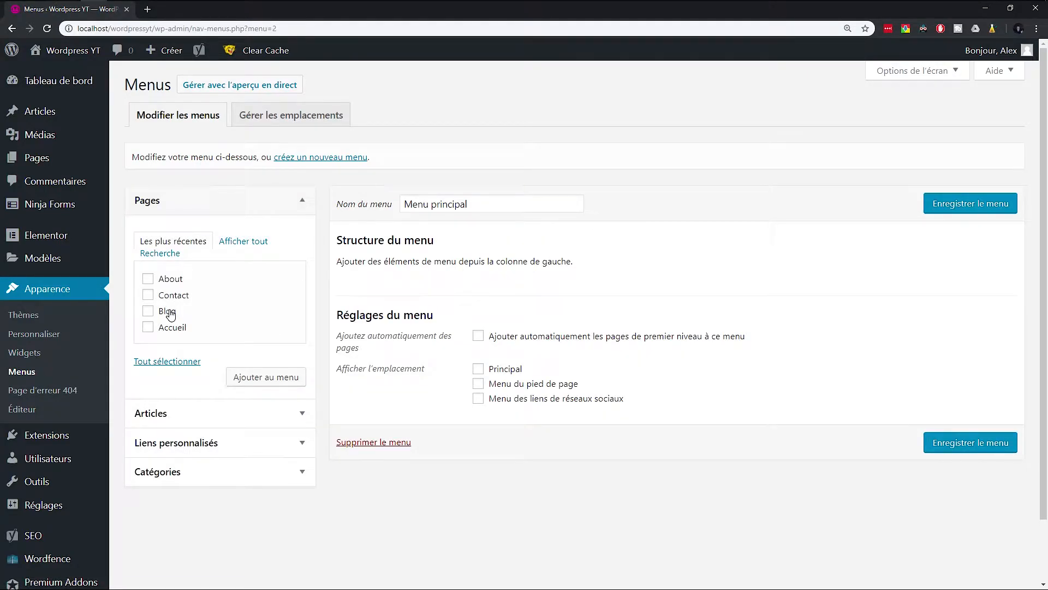
- Add the Blog, Contact and About pages to Menu principal, move Blog to first place and save the menu
{"action": "left_click", "coordinate": [169, 312]}
{"action": "left_click", "coordinate": [170, 296]}
{"action": "left_click", "coordinate": [167, 280]}
{"action": "left_click", "coordinate": [265, 377]}
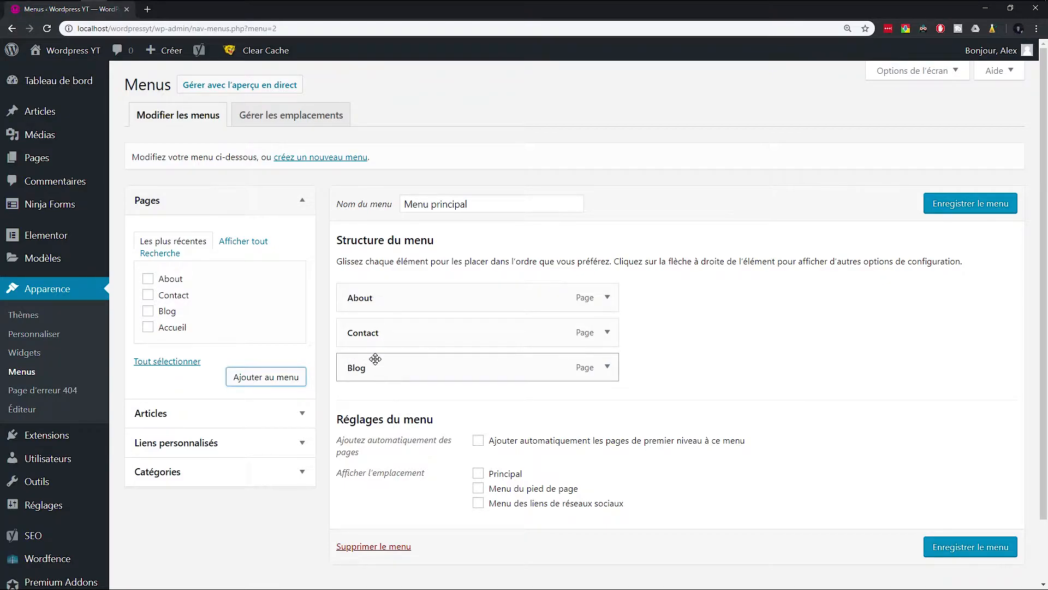
{"action": "left_click_drag", "start_coordinate": [381, 342], "coordinate": [373, 299]}
{"action": "left_click", "coordinate": [961, 207]}
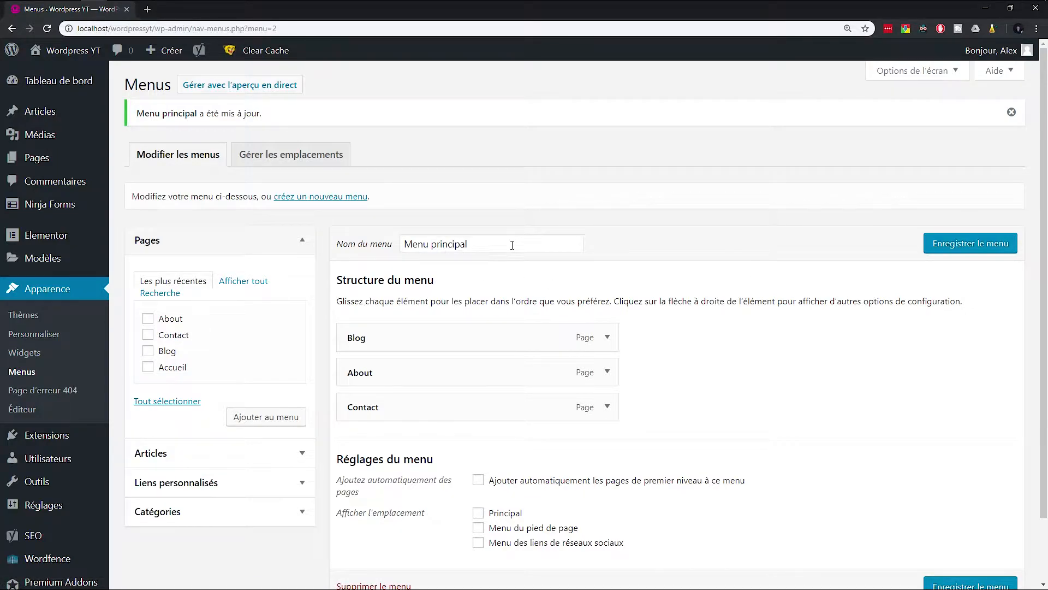
- Create a second navigation menu named Menu pied de page
{"action": "left_click", "coordinate": [338, 197]}
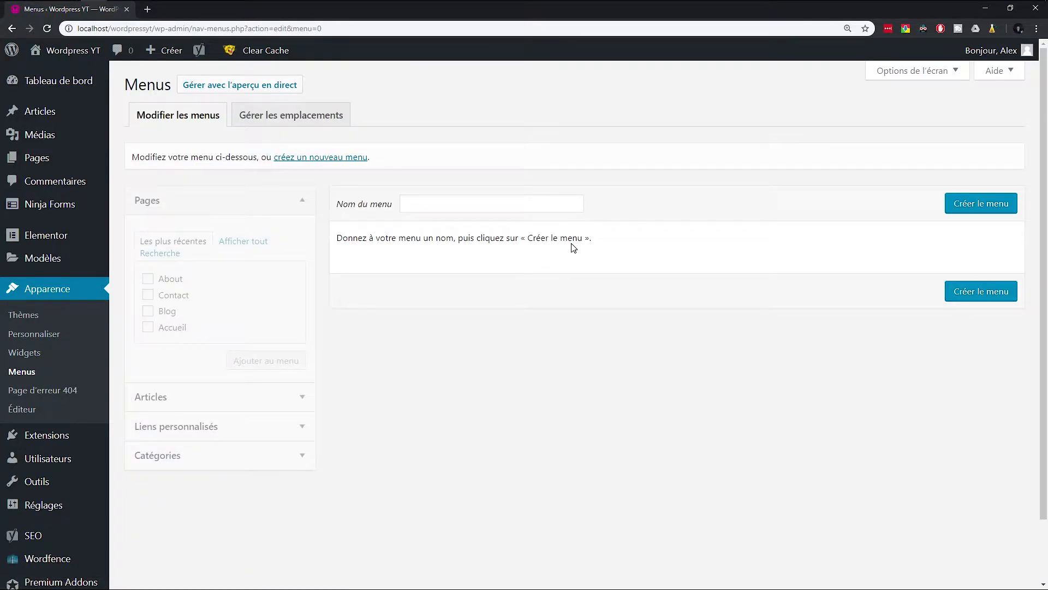
{"action": "left_click", "coordinate": [498, 206]}
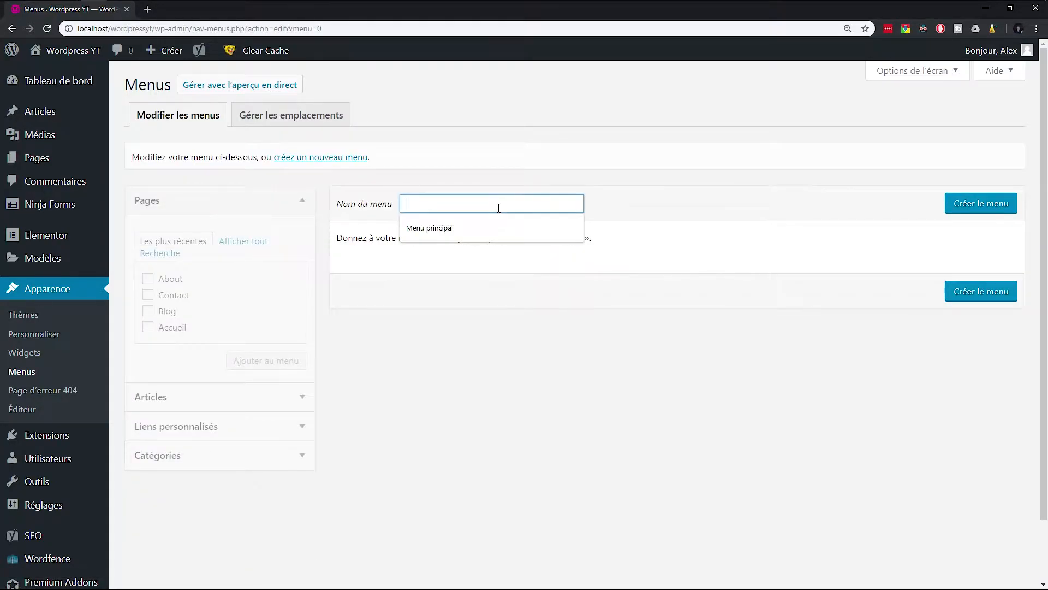
{"action": "type", "text": "Menu pied de page"}
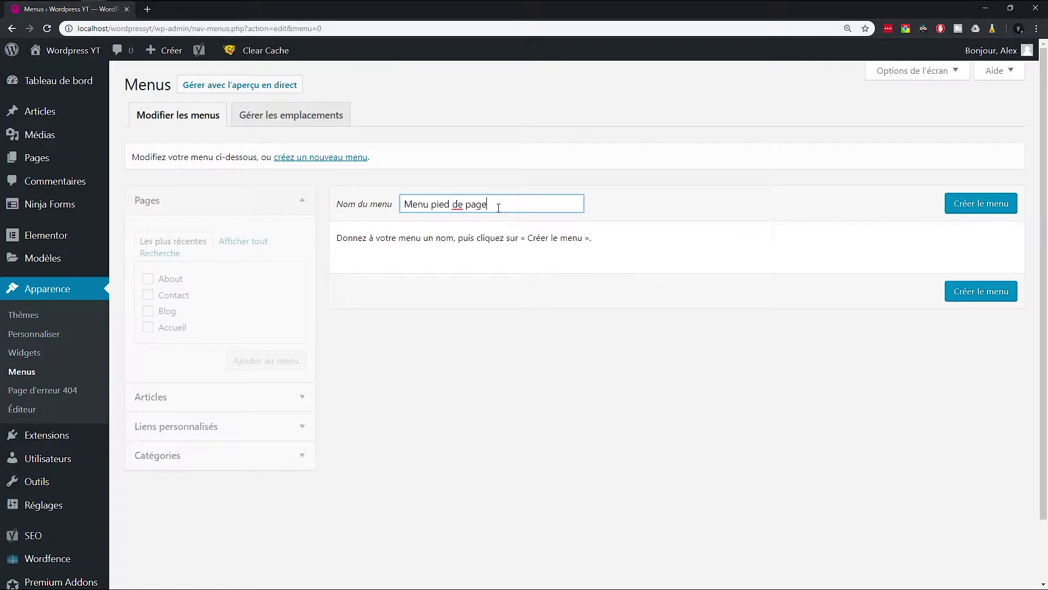
{"action": "left_click", "coordinate": [967, 217]}
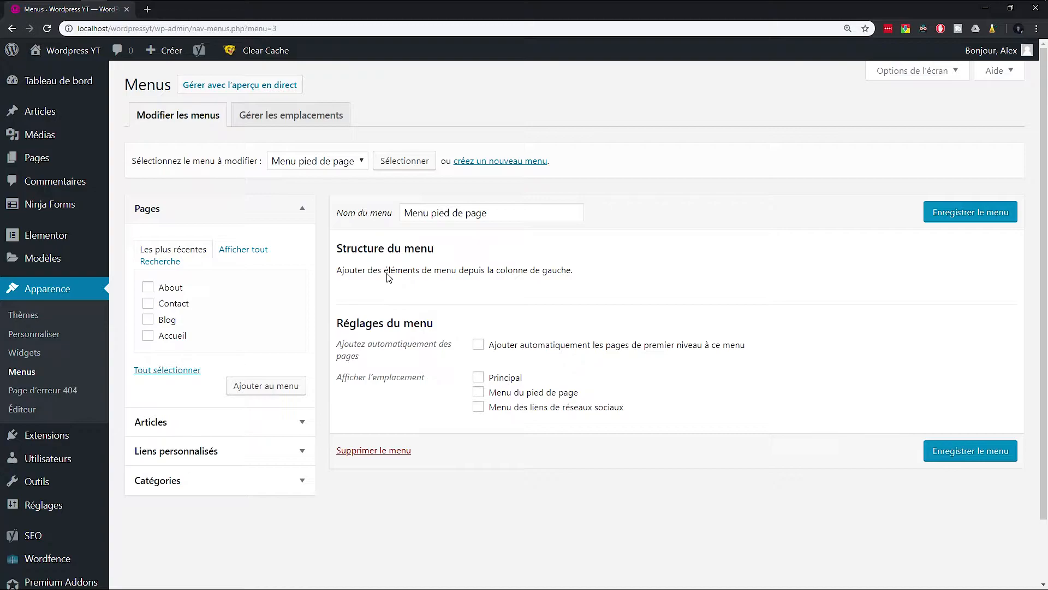
- Add the Accueil, Blog, Contact and About pages to Menu pied de page and save the menu
{"action": "left_click", "coordinate": [171, 335]}
{"action": "left_click", "coordinate": [170, 319]}
{"action": "left_click", "coordinate": [173, 303]}
{"action": "left_click", "coordinate": [169, 288]}
{"action": "left_click", "coordinate": [284, 391]}
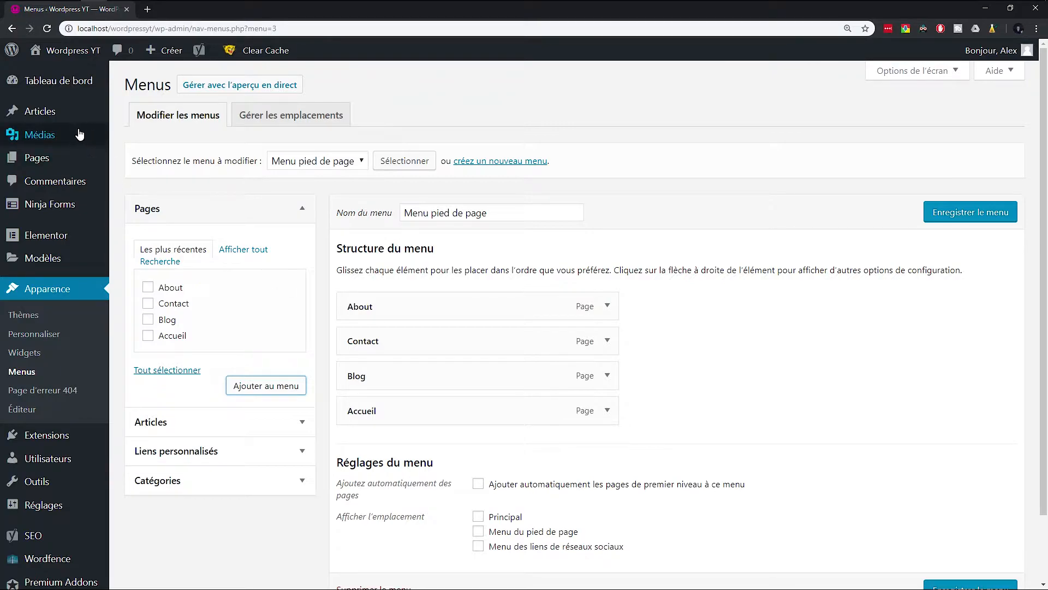
{"action": "mouse_move", "coordinate": [64, 159]}
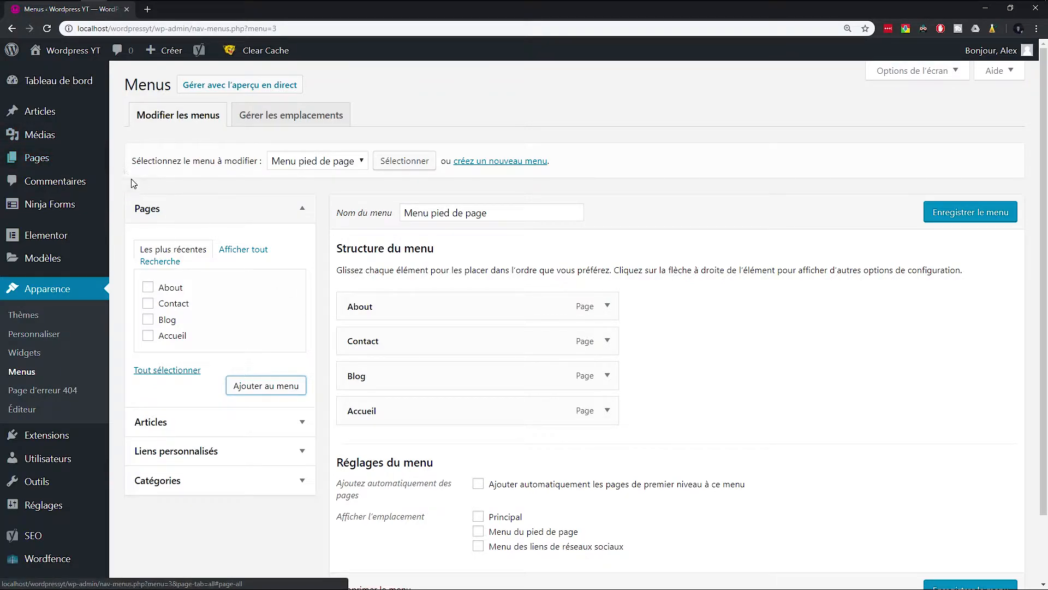
{"action": "left_click", "coordinate": [154, 163]}
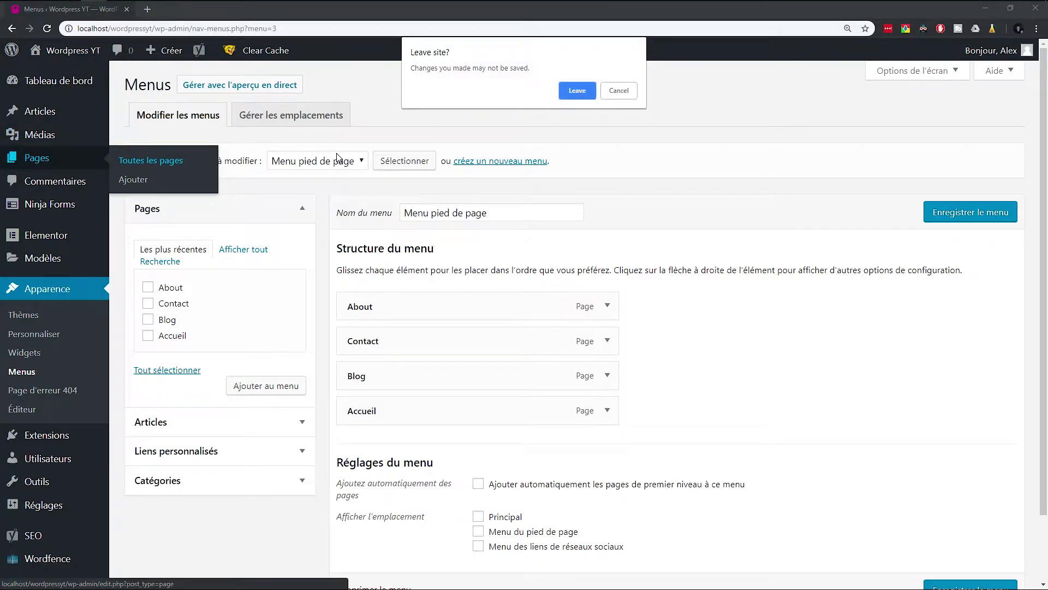
{"action": "left_click", "coordinate": [623, 92]}
{"action": "left_click", "coordinate": [970, 212]}
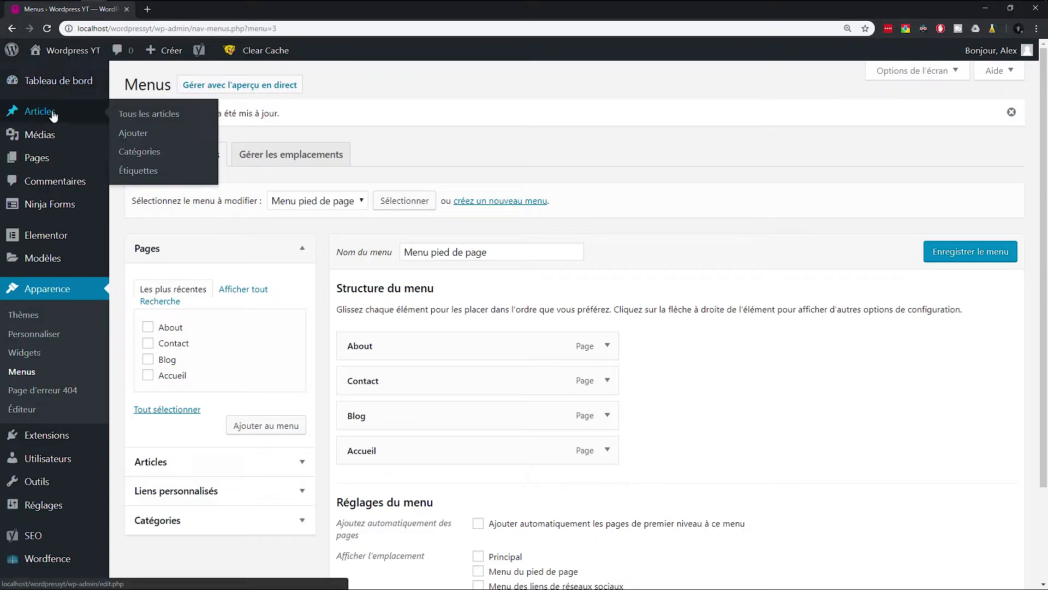
- Open the Accueil page in Elementor and replace its countdown section with an empty single-column section
{"action": "left_click", "coordinate": [126, 160]}
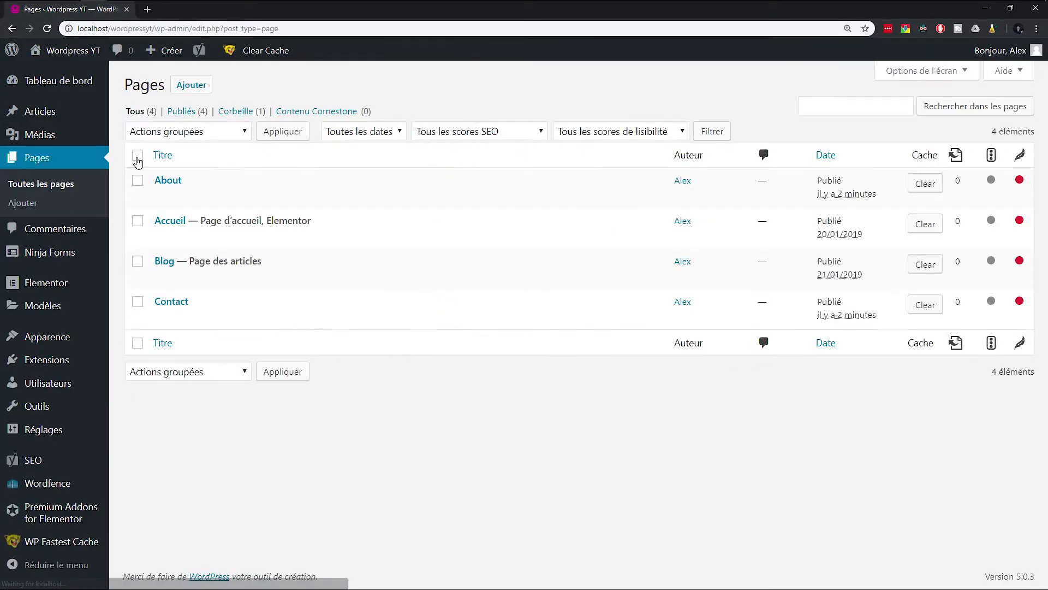
{"action": "left_click", "coordinate": [383, 238]}
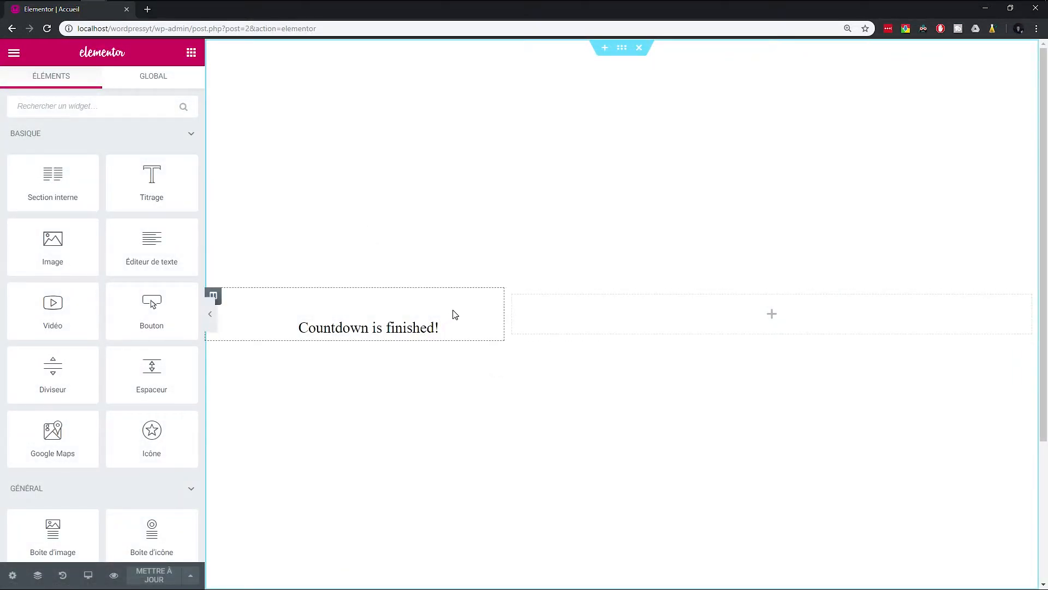
{"action": "left_click", "coordinate": [638, 47]}
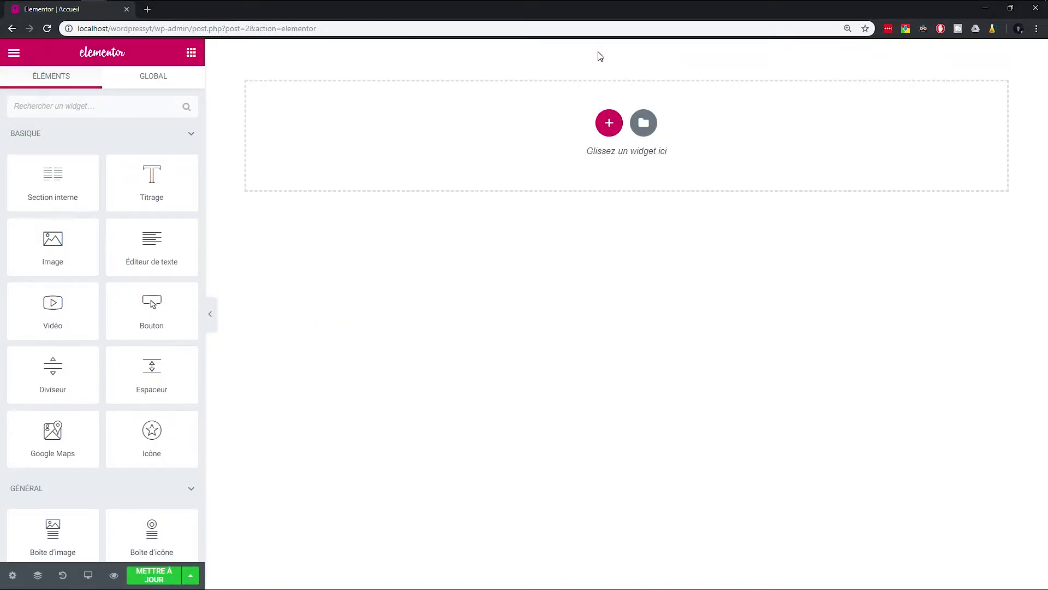
{"action": "left_click", "coordinate": [609, 123]}
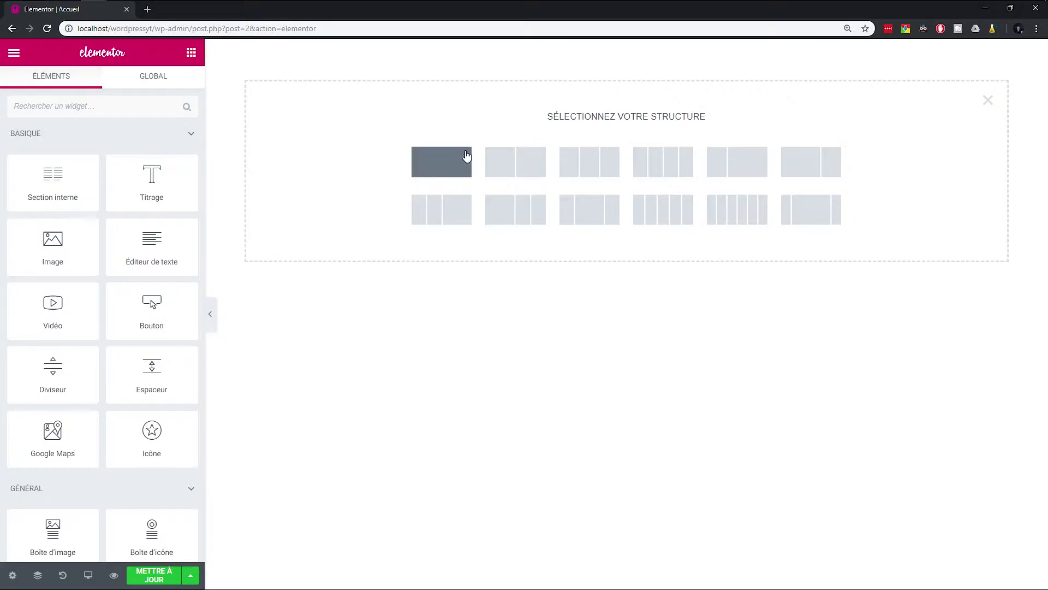
{"action": "left_click", "coordinate": [441, 163]}
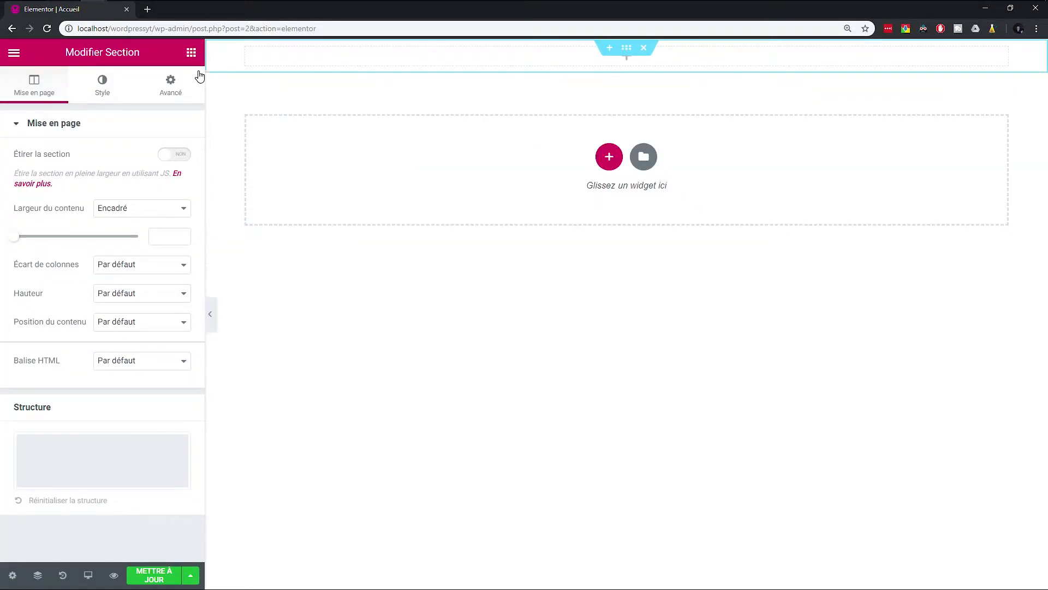
- Find the Mega Menu widget among the header elements and place it in the empty single-column section
{"action": "left_click", "coordinate": [191, 52]}
{"action": "scroll", "coordinate": [128, 241], "scroll_direction": "down", "scroll_amount": 10}
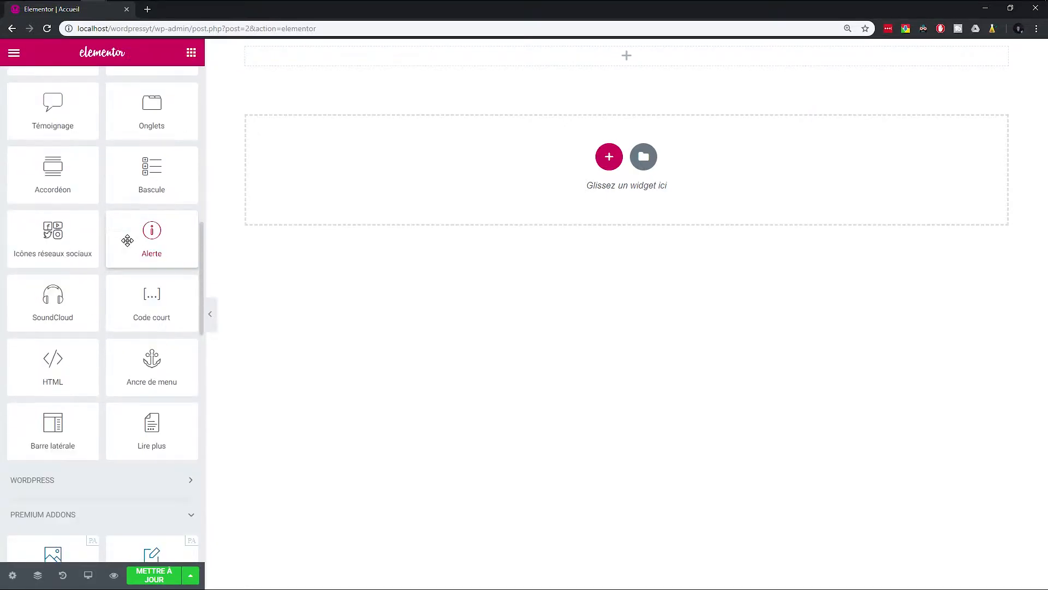
{"action": "scroll", "coordinate": [130, 246], "scroll_direction": "down", "scroll_amount": 5}
{"action": "scroll", "coordinate": [161, 238], "scroll_direction": "down", "scroll_amount": 6}
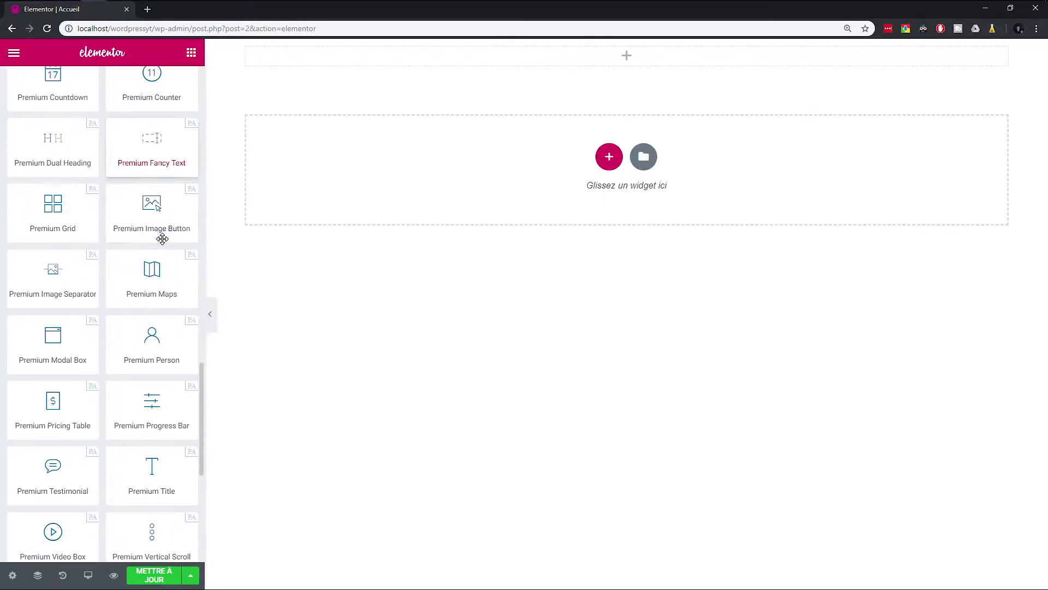
{"action": "scroll", "coordinate": [161, 238], "scroll_direction": "down", "scroll_amount": 6}
{"action": "scroll", "coordinate": [153, 298], "scroll_direction": "up", "scroll_amount": 10}
{"action": "scroll", "coordinate": [154, 300], "scroll_direction": "up", "scroll_amount": 3}
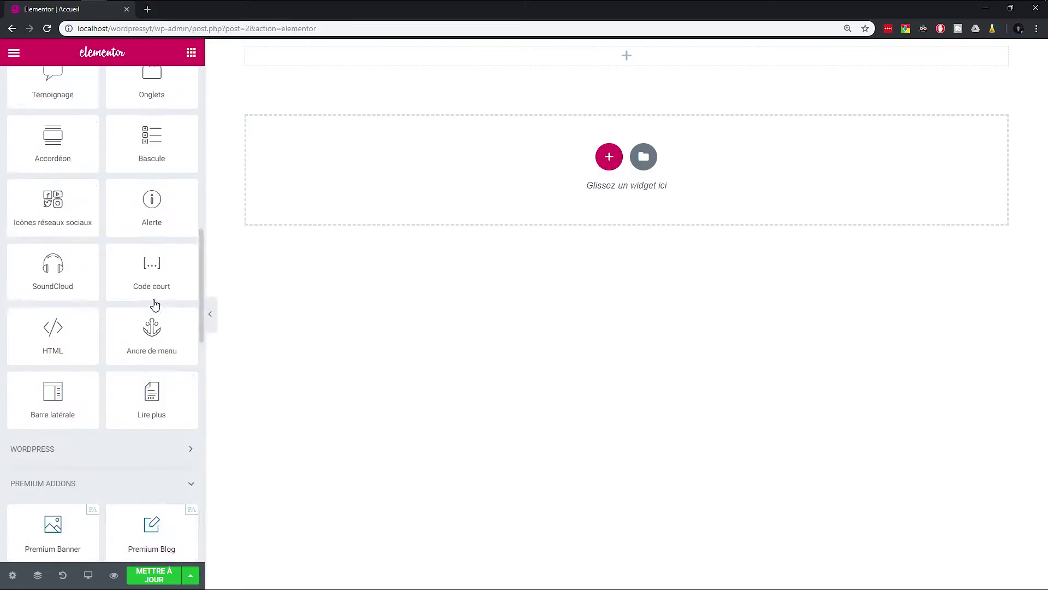
{"action": "scroll", "coordinate": [155, 306], "scroll_direction": "down", "scroll_amount": 4}
{"action": "scroll", "coordinate": [110, 347], "scroll_direction": "down", "scroll_amount": 3}
{"action": "scroll", "coordinate": [110, 346], "scroll_direction": "down", "scroll_amount": 10}
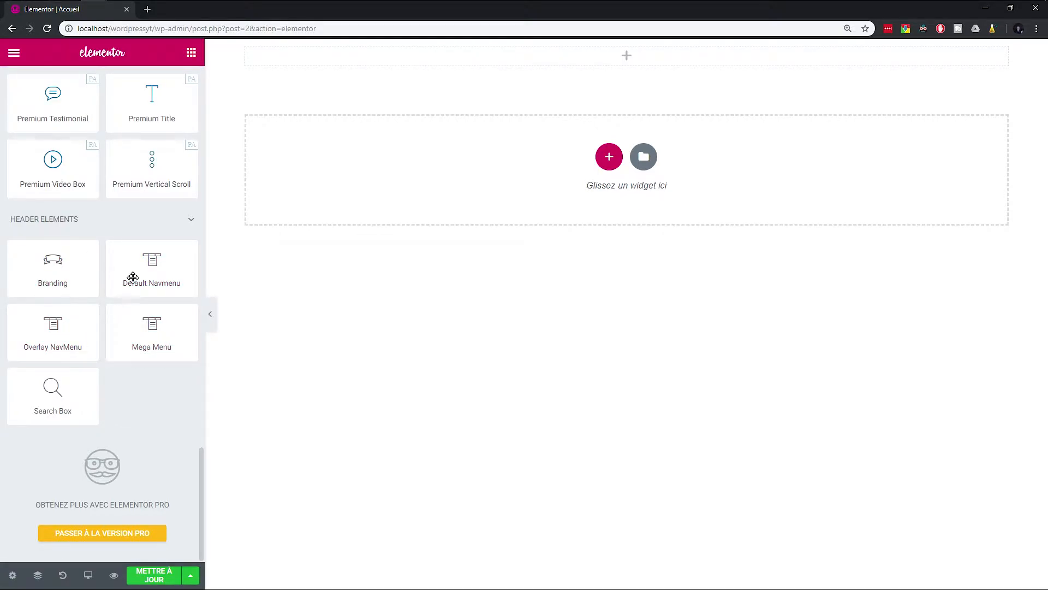
{"action": "left_click_drag", "start_coordinate": [140, 343], "coordinate": [483, 61]}
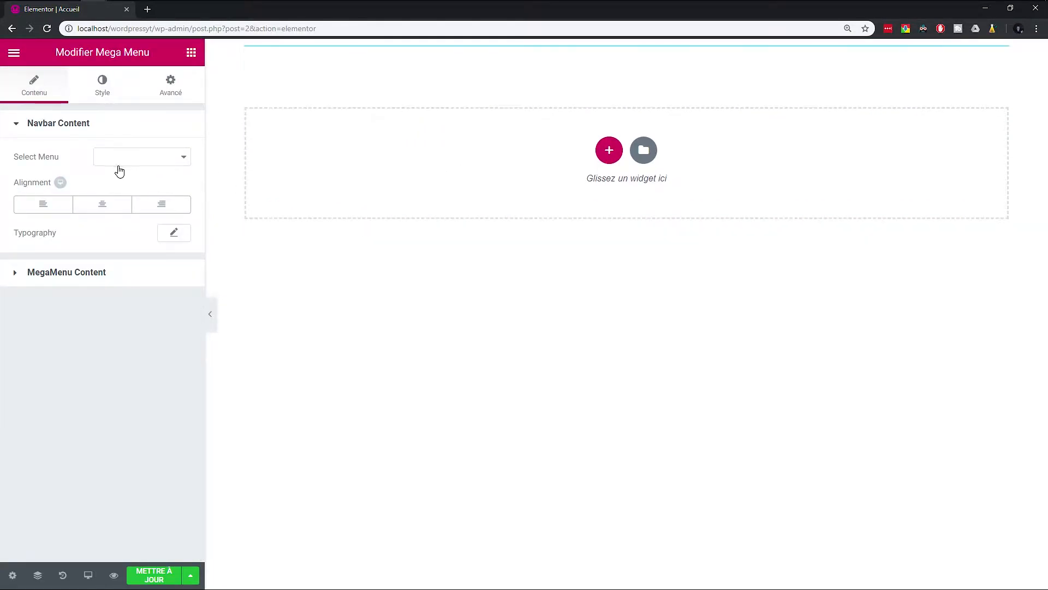
- Assign Menu principal to the Mega Menu widget
{"action": "left_click", "coordinate": [132, 162]}
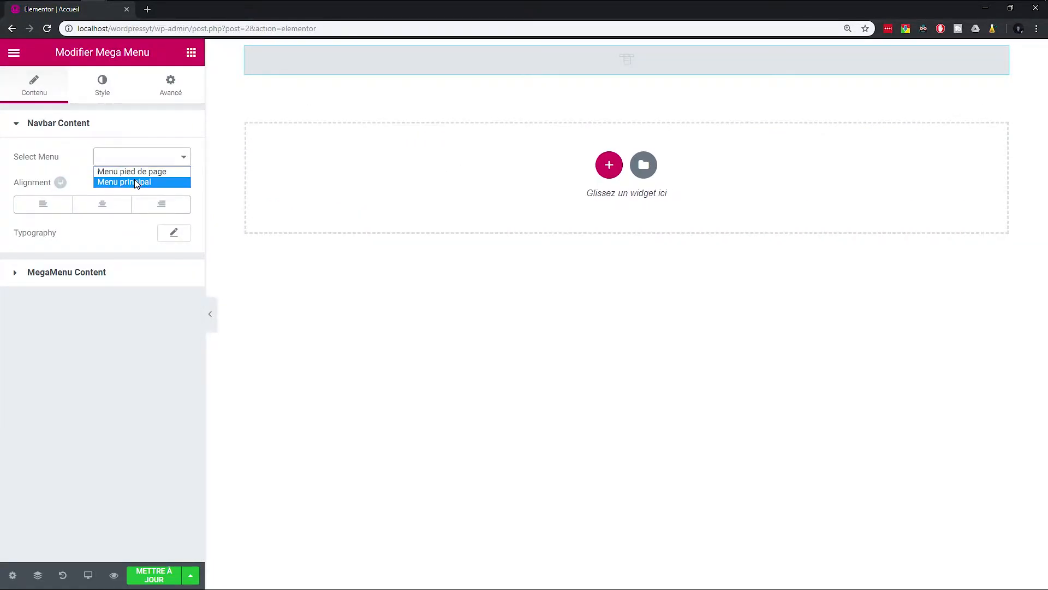
{"action": "left_click", "coordinate": [134, 181]}
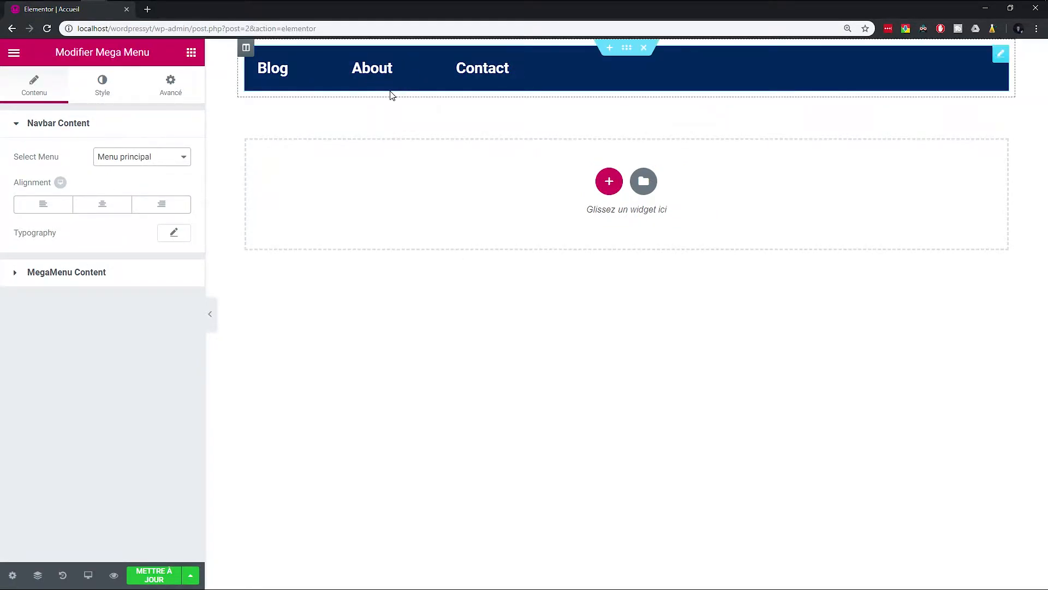
- Set the menu section's content width to Pleine largeur and its column gap to Aucun écart, and preview it without the editing panel
{"action": "left_click", "coordinate": [625, 53]}
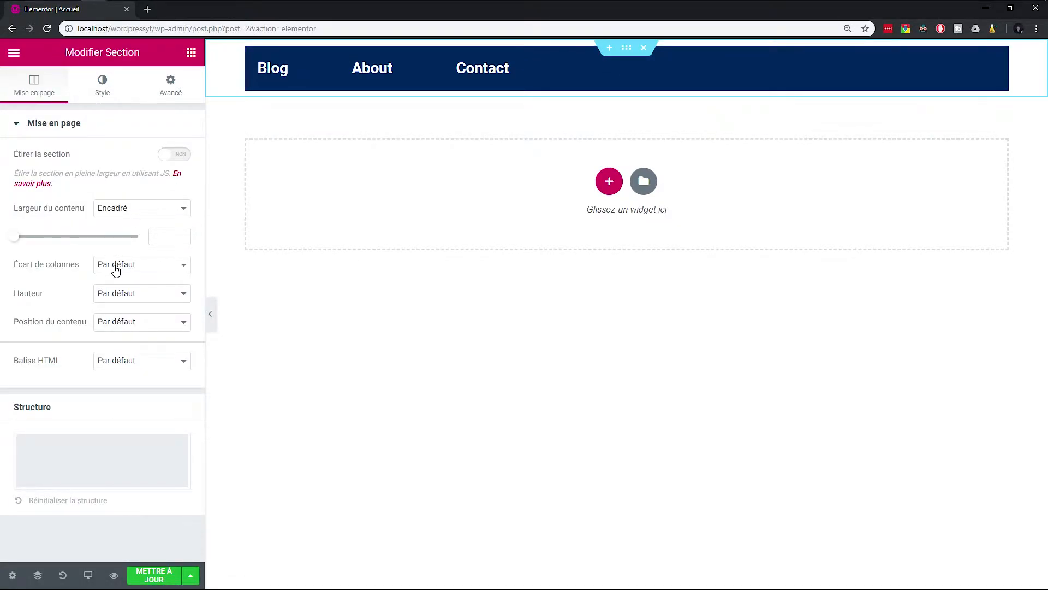
{"action": "left_click", "coordinate": [116, 214]}
{"action": "left_click", "coordinate": [127, 234]}
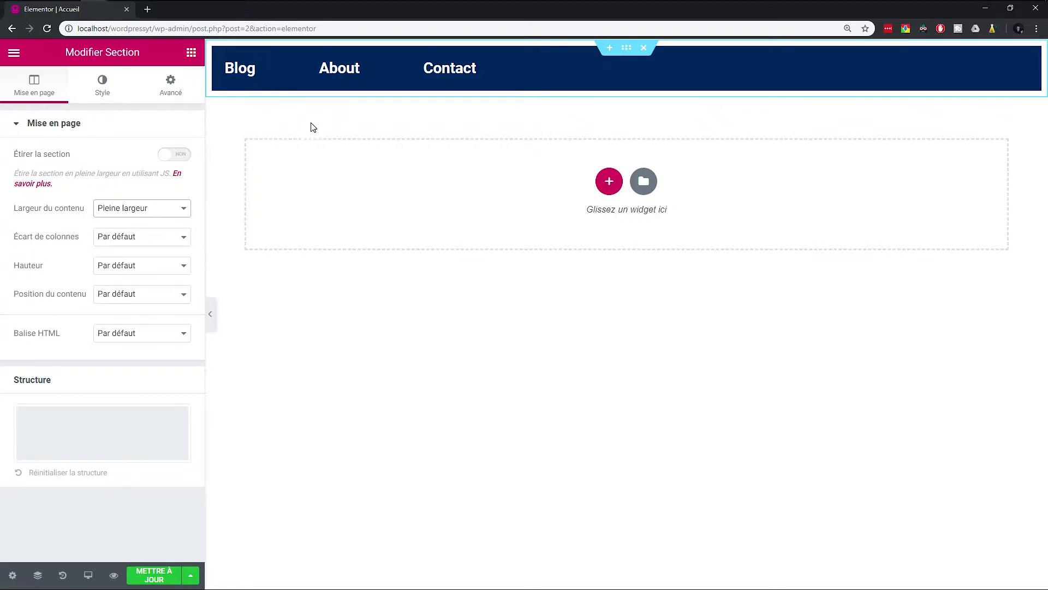
{"action": "left_click", "coordinate": [126, 238]}
{"action": "left_click", "coordinate": [125, 262]}
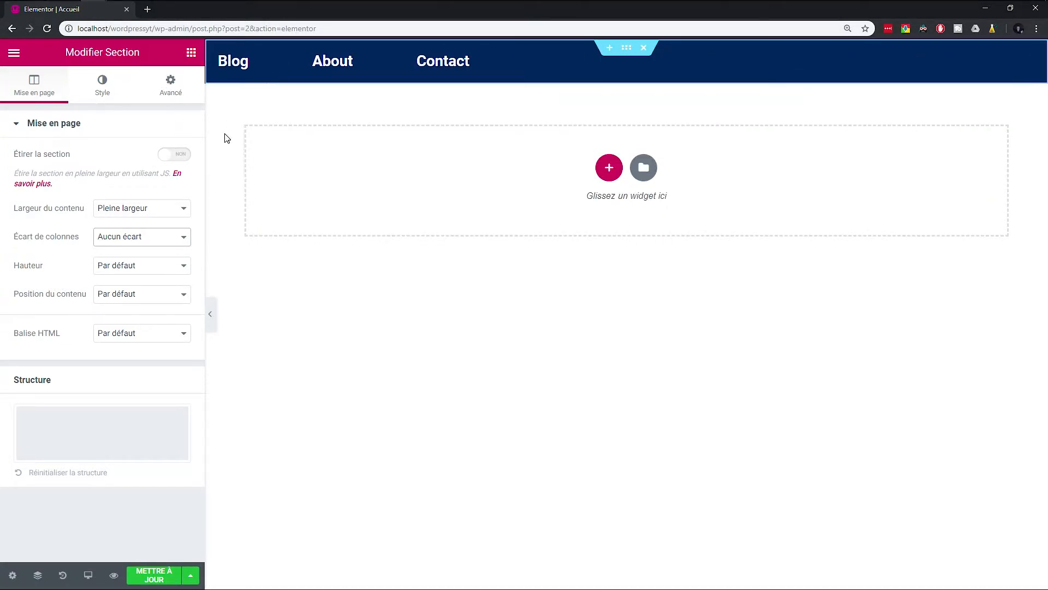
{"action": "left_click", "coordinate": [209, 311]}
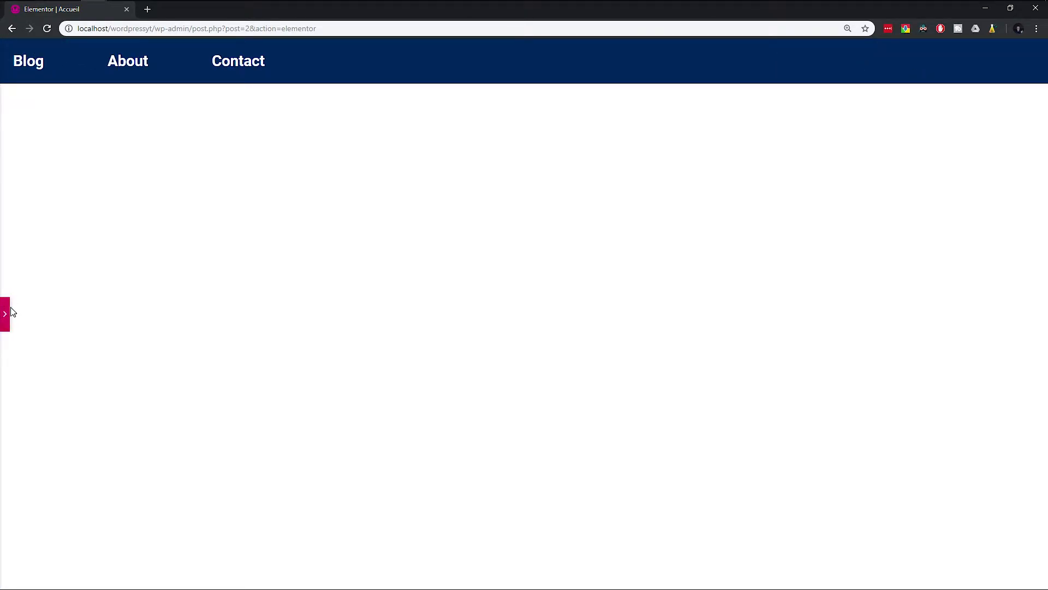
{"action": "left_click", "coordinate": [8, 312]}
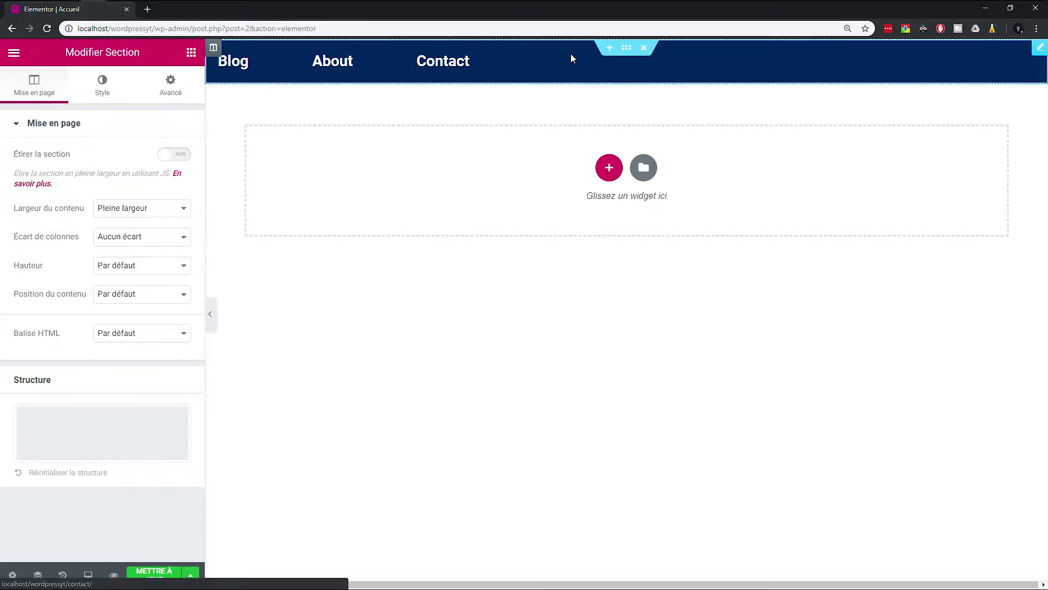
- Try a left inner margin of 15 px on the Mega Menu widget, and reset it to 0
{"action": "left_click", "coordinate": [607, 60]}
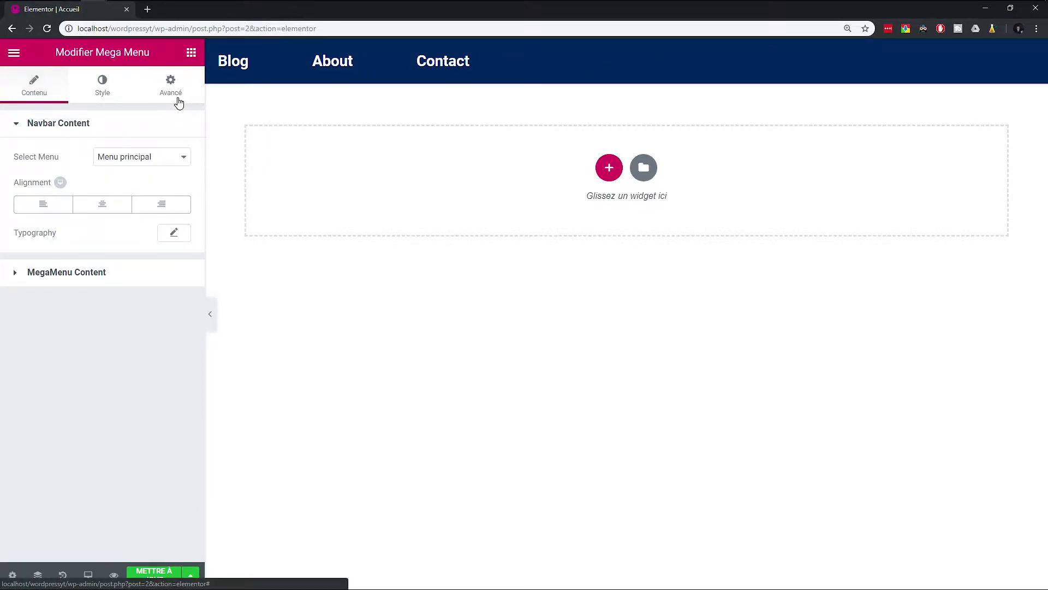
{"action": "left_click", "coordinate": [178, 101]}
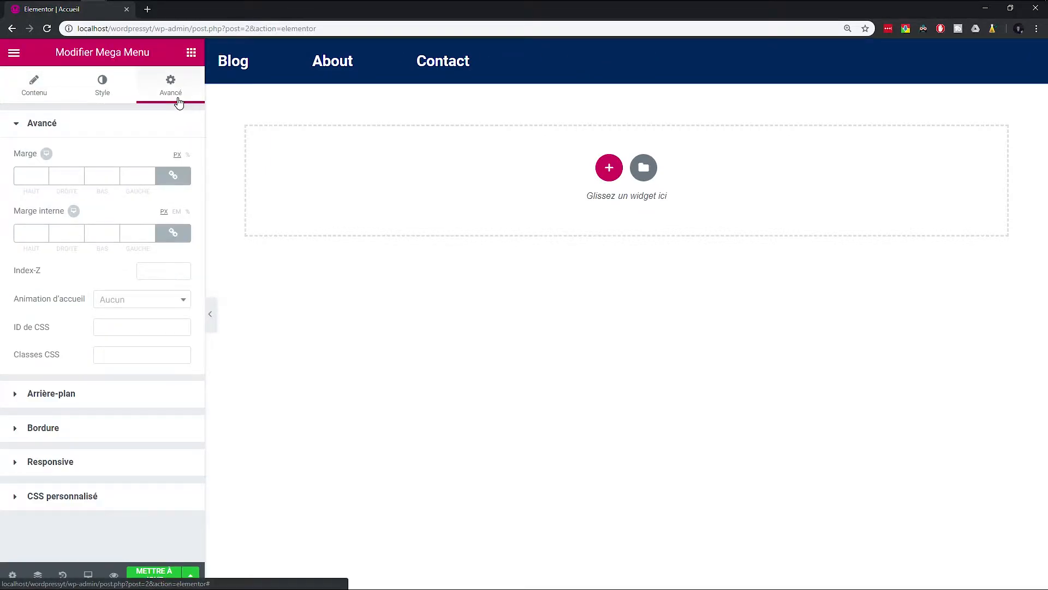
{"action": "left_click", "coordinate": [176, 238]}
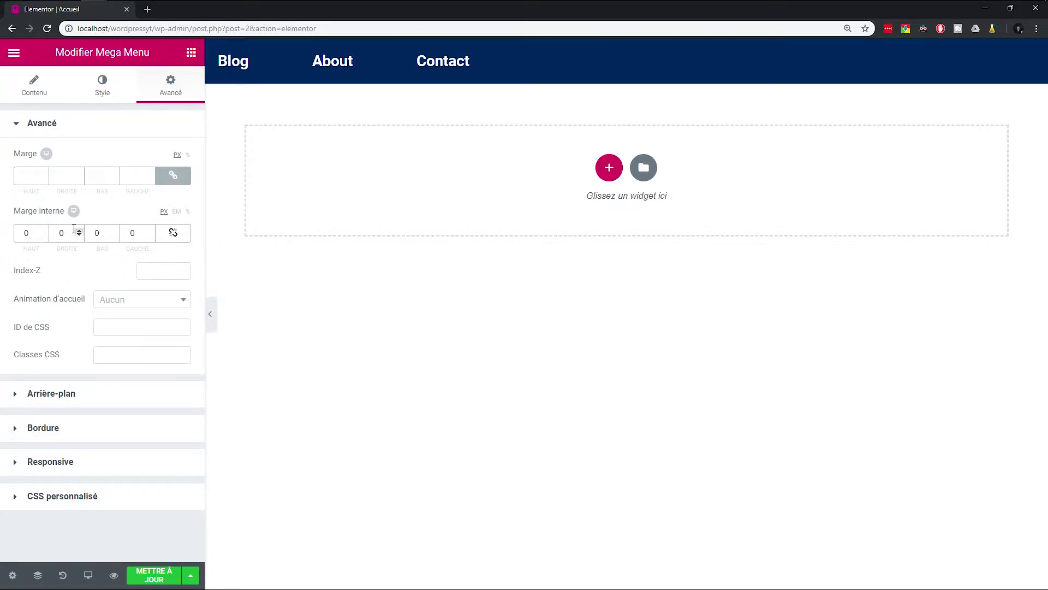
{"action": "double_click", "coordinate": [132, 232]}
{"action": "type", "text": "15"}
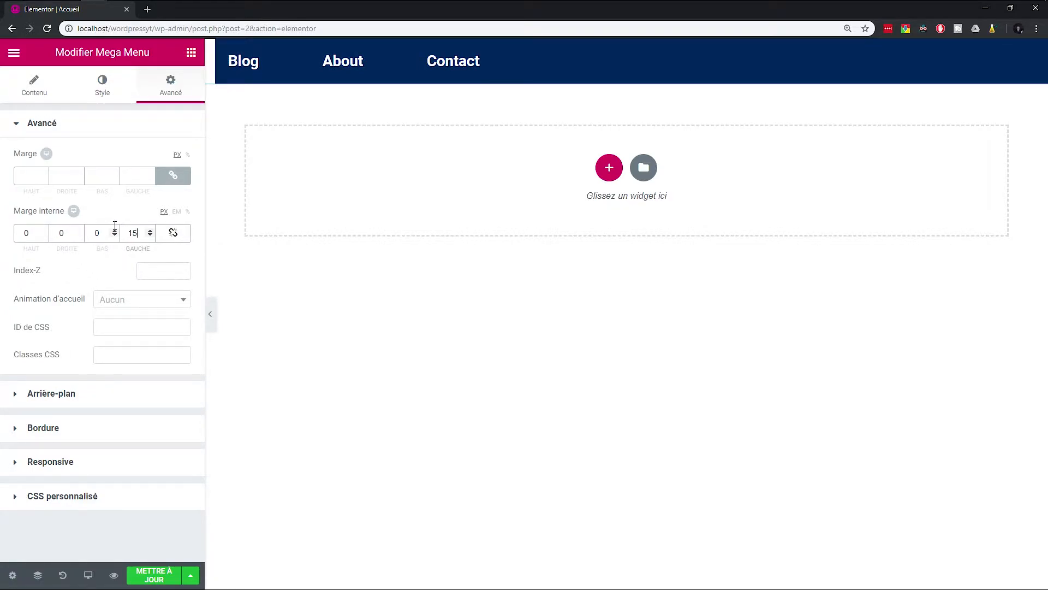
{"action": "key", "text": "BackSpace"}
{"action": "key", "text": "BackSpace"}
{"action": "type", "text": "0"}
{"action": "left_click", "coordinate": [173, 232]}
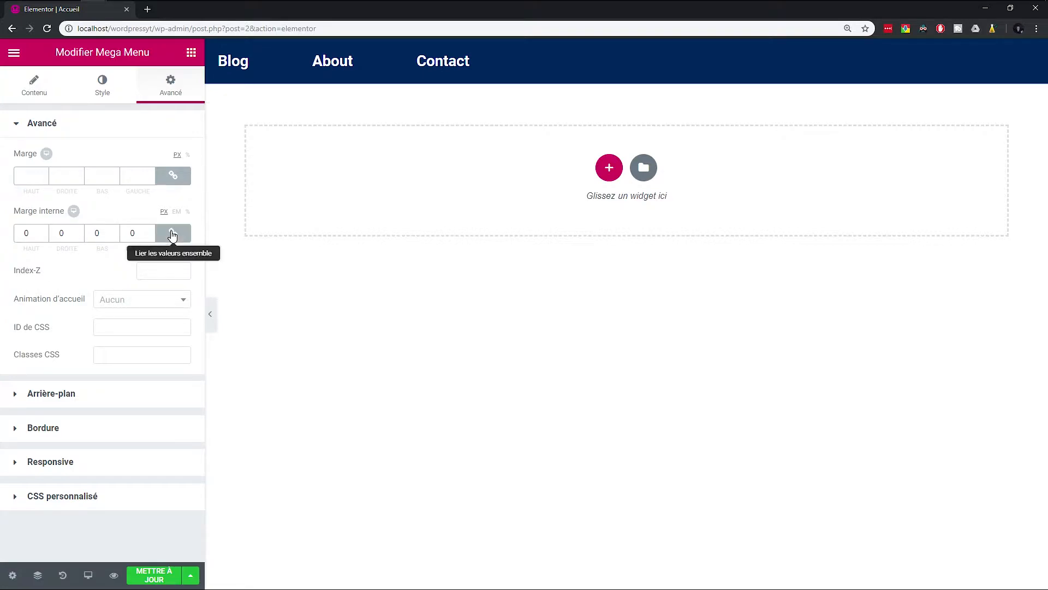
- Try a left outer margin of 15 px on the Mega Menu widget, and reset it to 0
{"action": "left_click", "coordinate": [173, 175]}
{"action": "left_click", "coordinate": [139, 177]}
{"action": "type", "text": "15"}
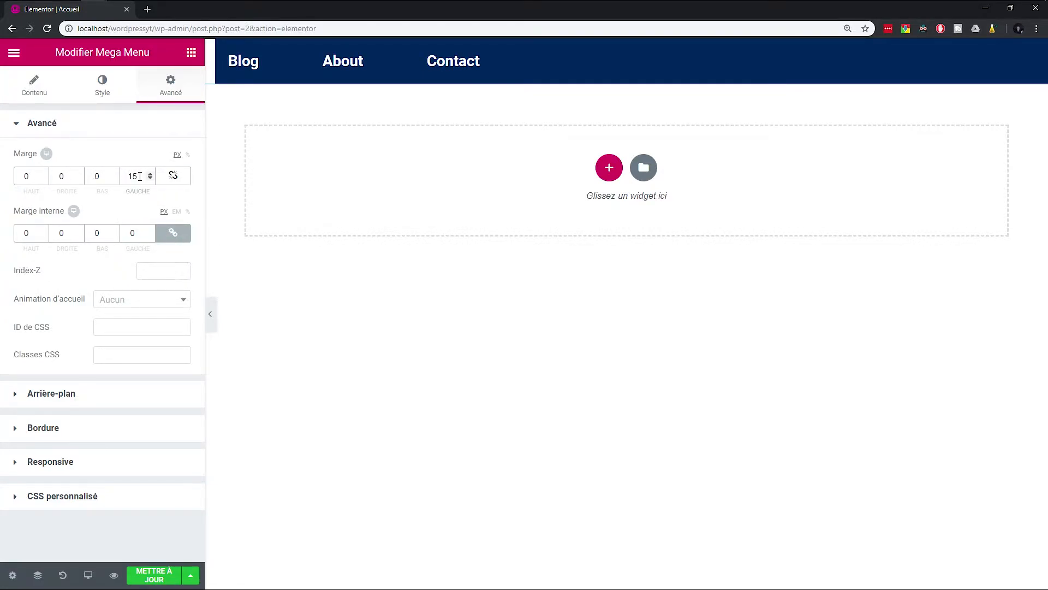
{"action": "double_click", "coordinate": [140, 176]}
{"action": "type", "text": "0"}
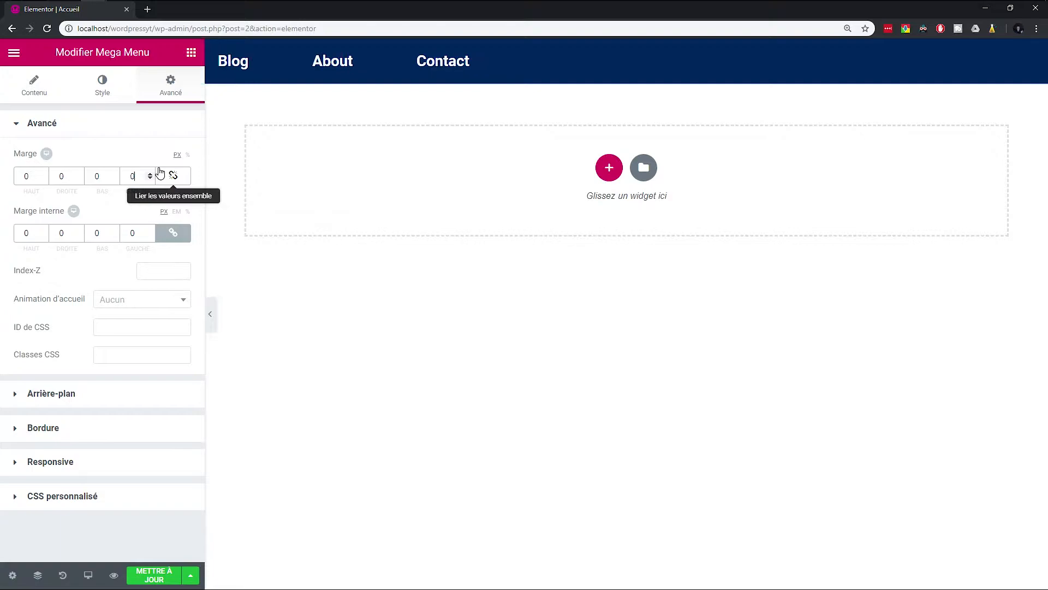
{"action": "left_click", "coordinate": [53, 103]}
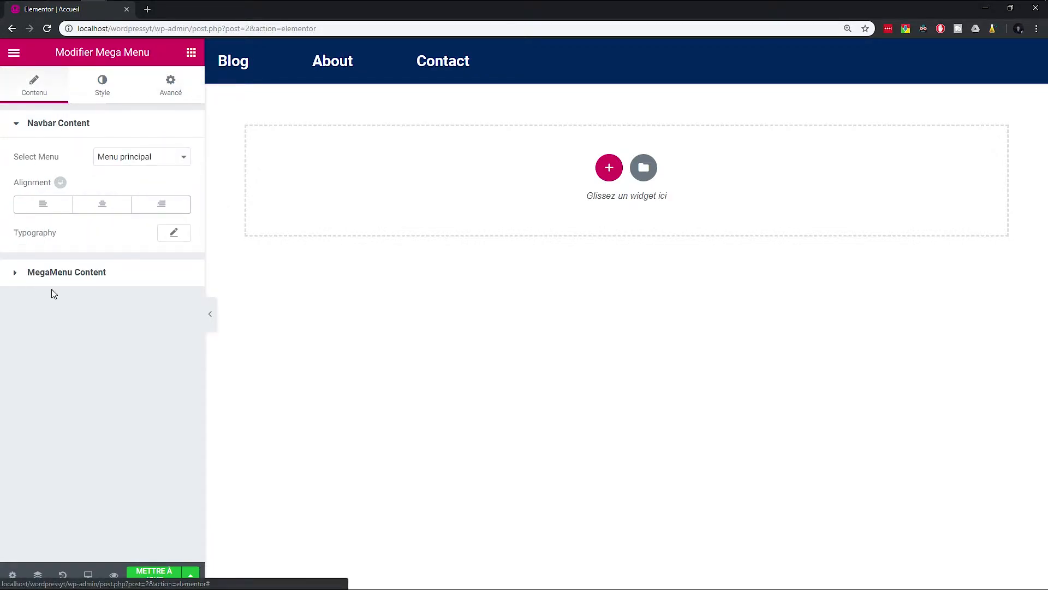
{"action": "left_click", "coordinate": [99, 91]}
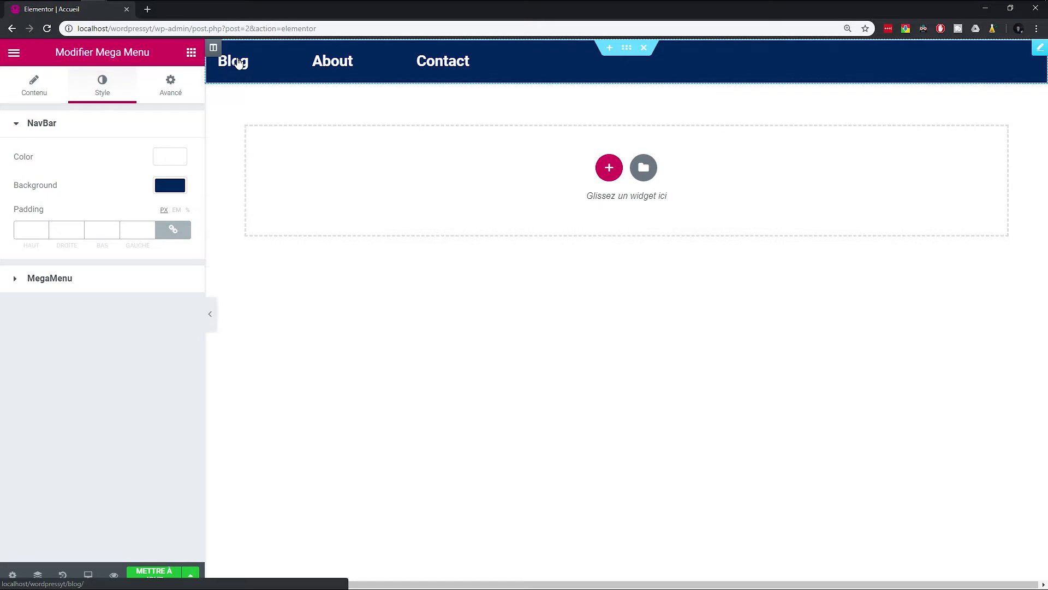
{"action": "left_click", "coordinate": [626, 48]}
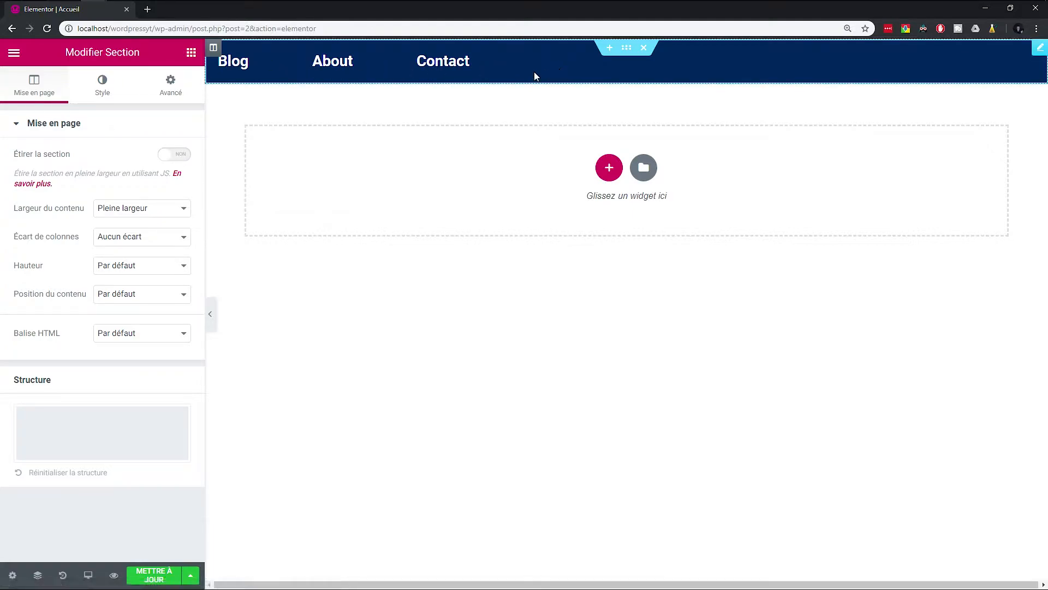
- Set the Mega Menu widget's left and right inner margins to 50 px each, unlinked from the other sides
{"action": "left_click", "coordinate": [562, 78]}
{"action": "left_click", "coordinate": [171, 81]}
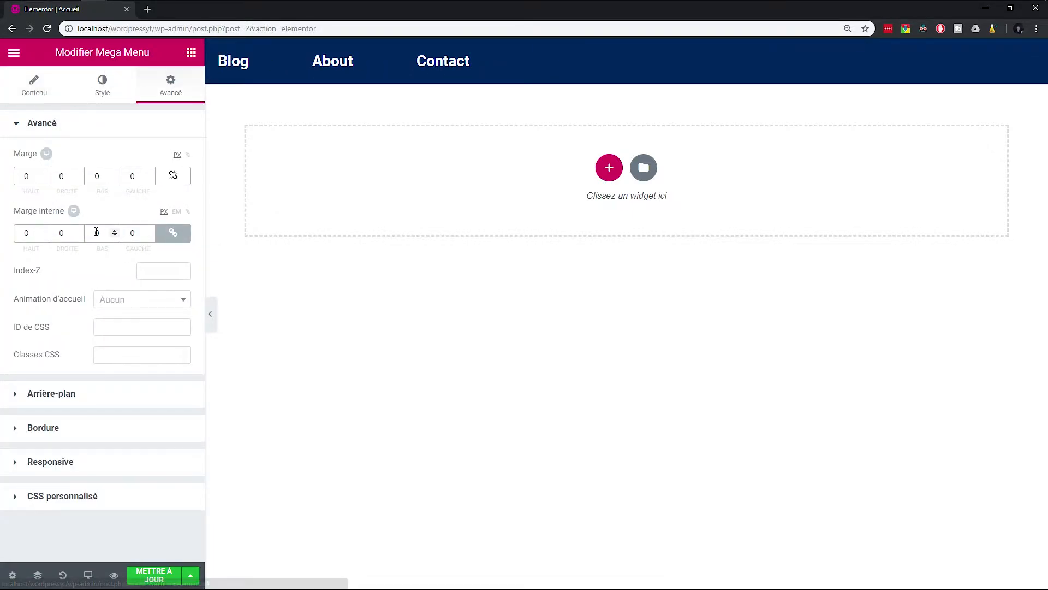
{"action": "left_click", "coordinate": [173, 233]}
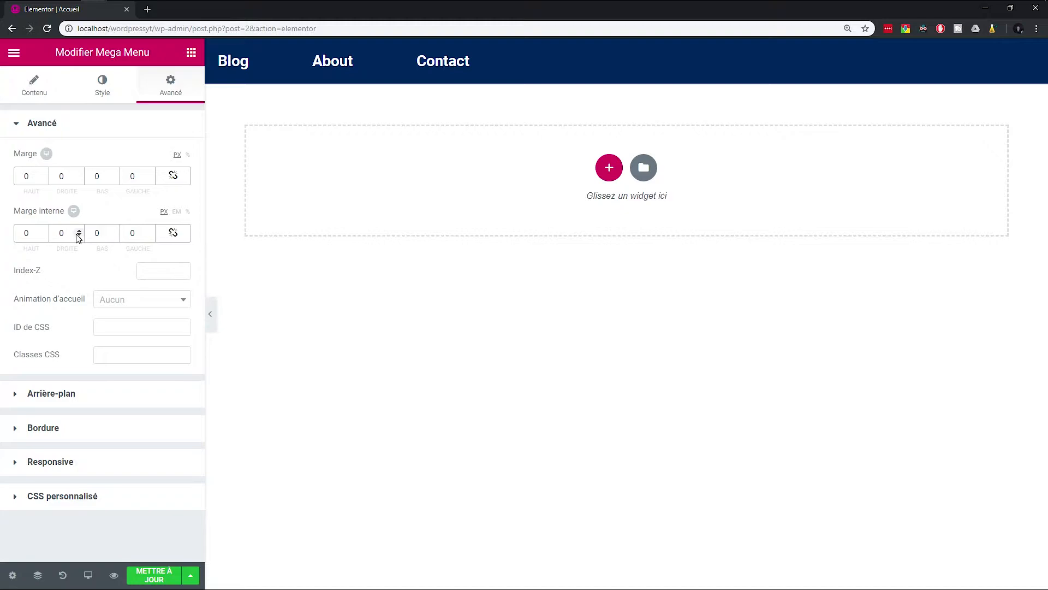
{"action": "double_click", "coordinate": [133, 233]}
{"action": "type", "text": "50"}
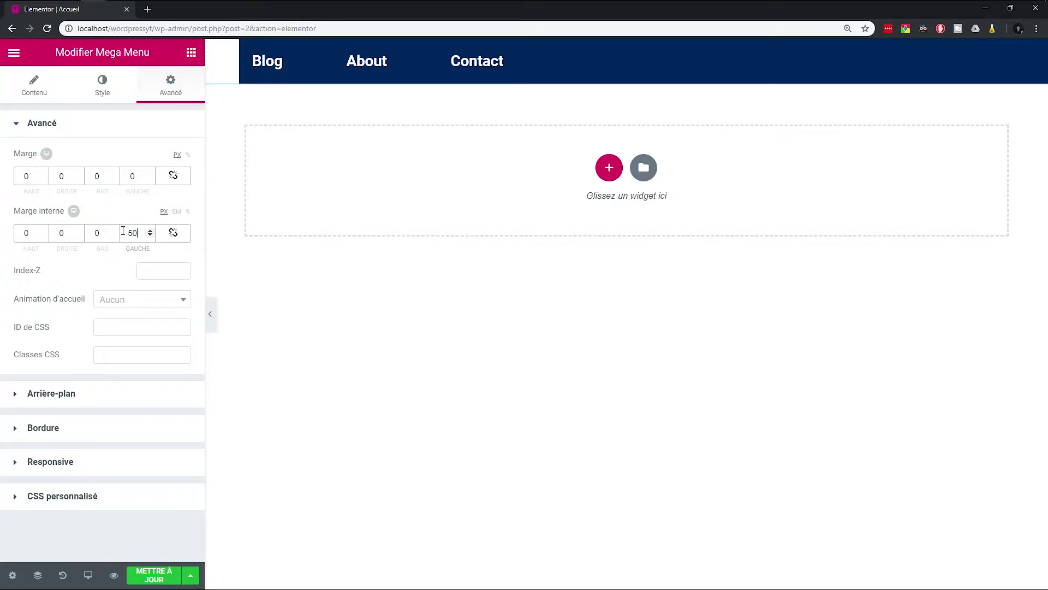
{"action": "double_click", "coordinate": [68, 231]}
{"action": "type", "text": "50"}
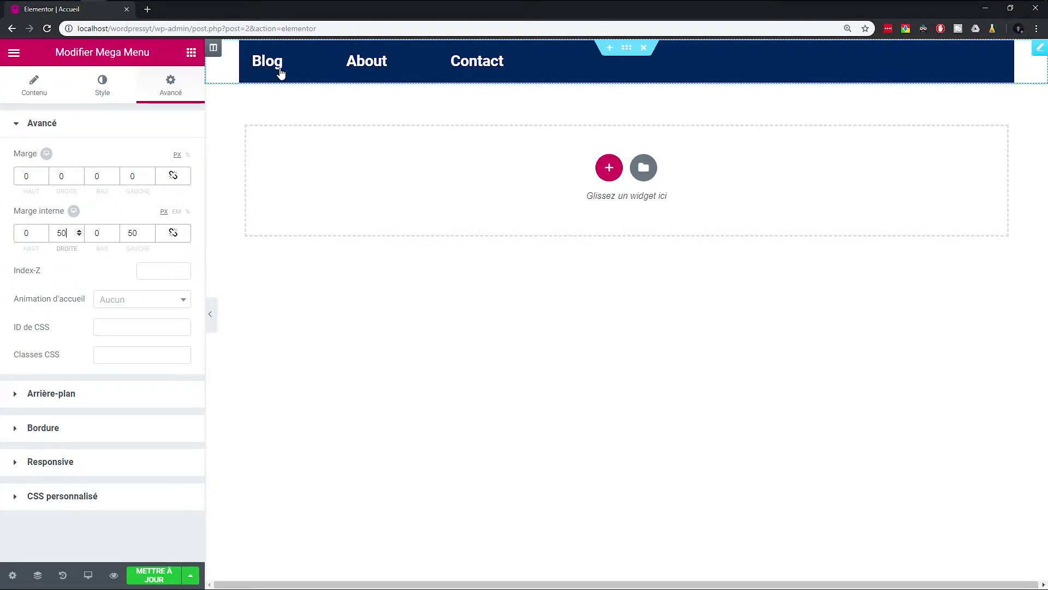
- Change the Mega Menu's navbar background to dark grey #1e1e1e and copy its color code
{"action": "left_click", "coordinate": [98, 96]}
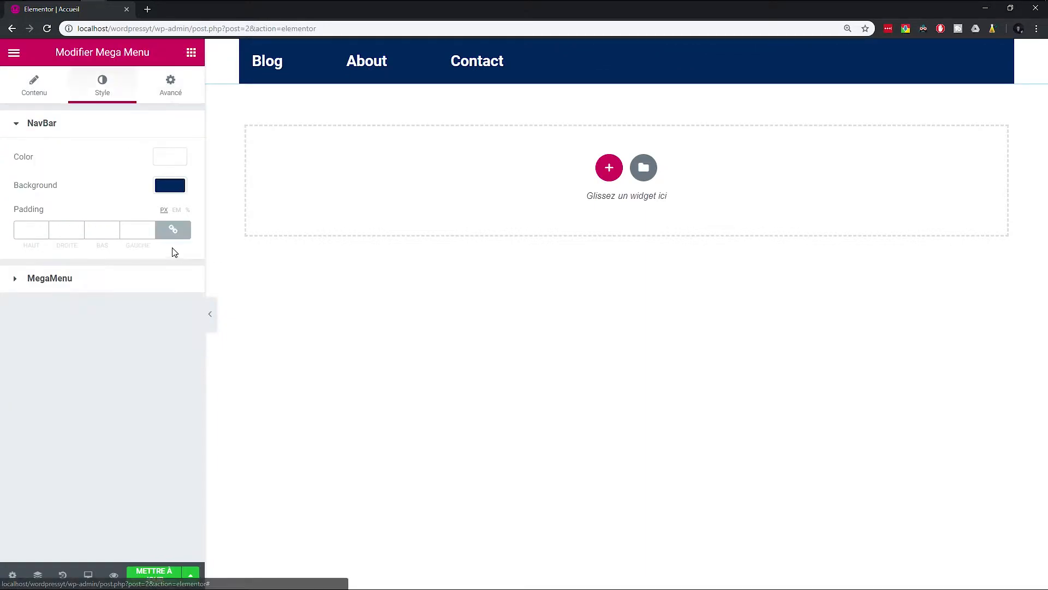
{"action": "left_click", "coordinate": [171, 184]}
{"action": "left_click", "coordinate": [123, 348]}
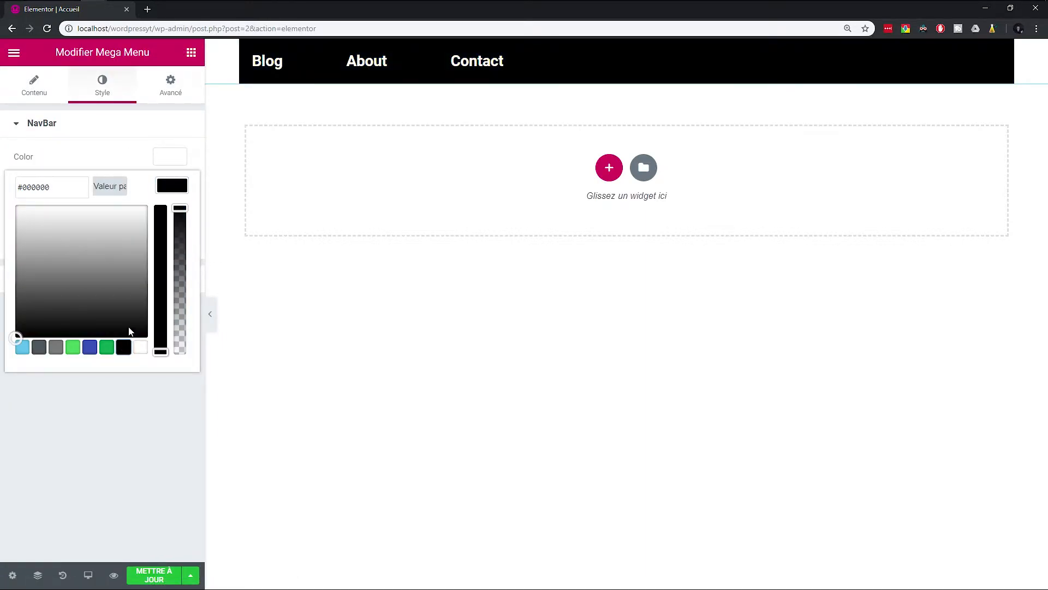
{"action": "left_click_drag", "start_coordinate": [16, 334], "coordinate": [12, 319]}
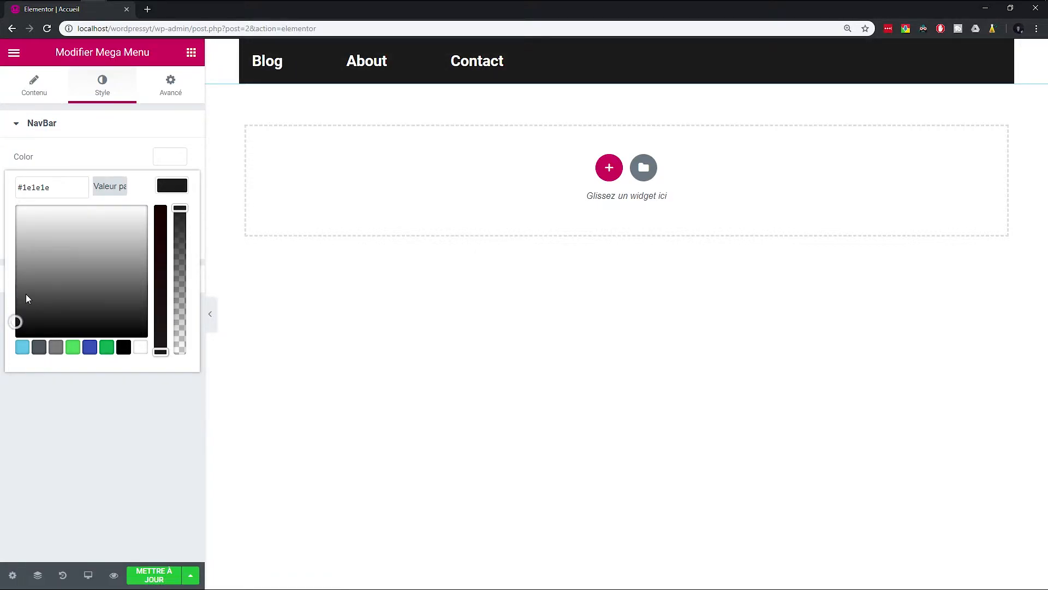
{"action": "left_click", "coordinate": [72, 188]}
{"action": "key", "text": "ctrl+a"}
{"action": "key", "text": "ctrl+c"}
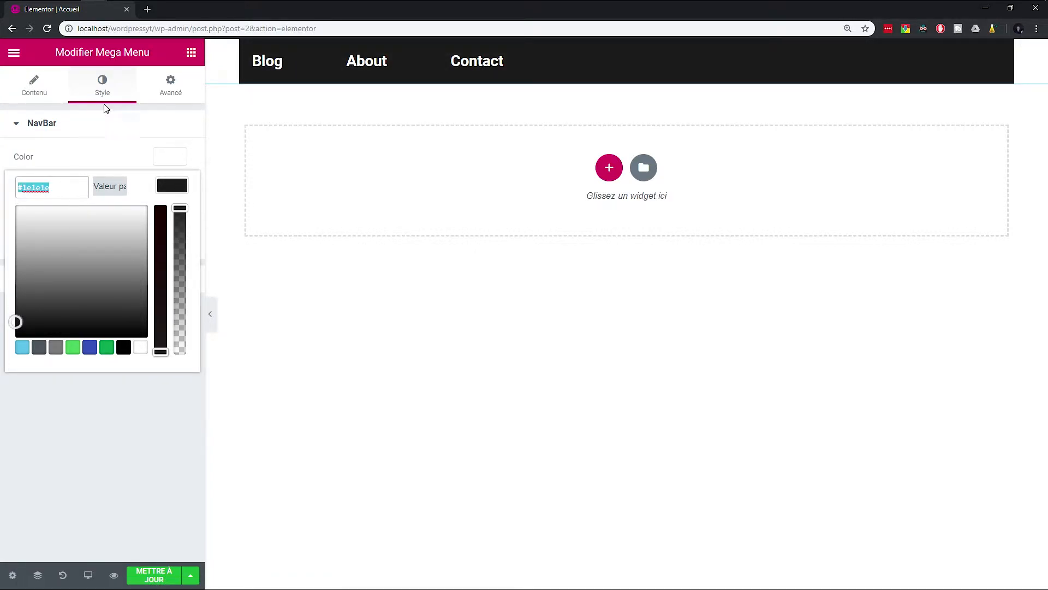
{"action": "left_click", "coordinate": [172, 187]}
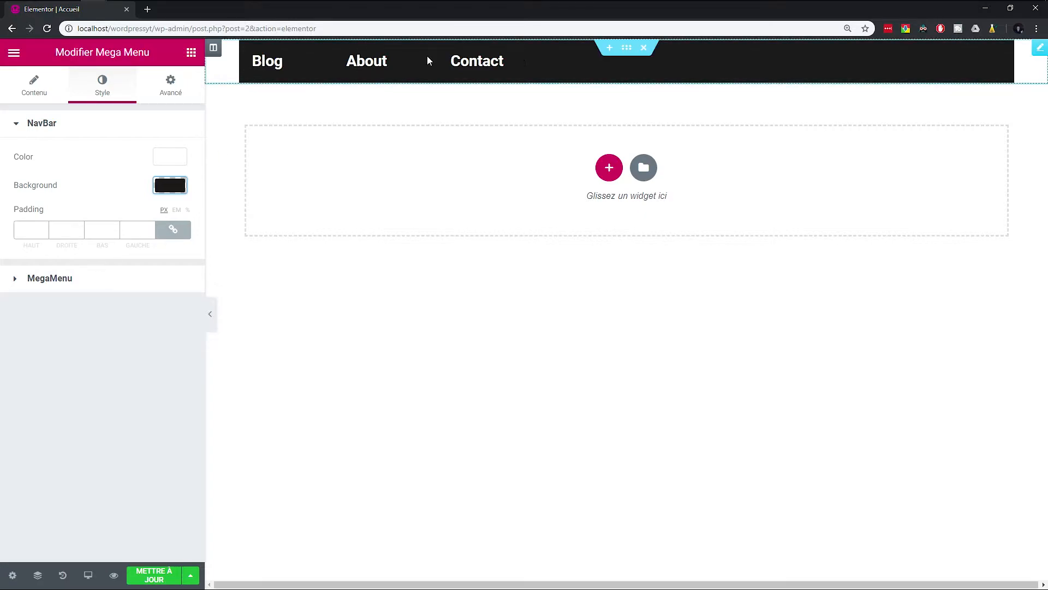
- Give the section containing the menu a plain background in the copied color #1e1e1e
{"action": "left_click", "coordinate": [627, 47]}
{"action": "left_click", "coordinate": [102, 85]}
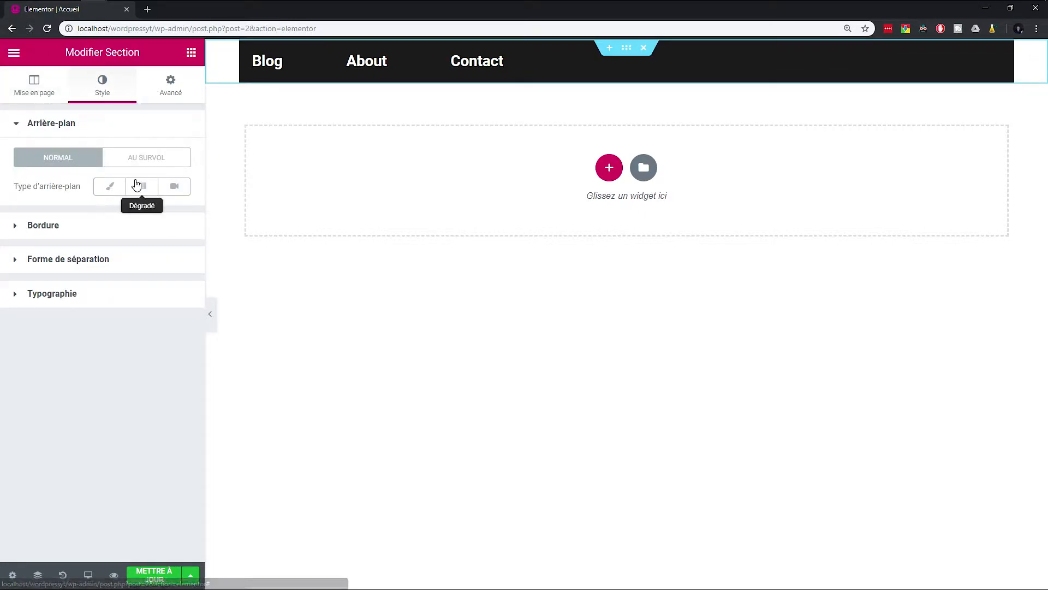
{"action": "left_click", "coordinate": [109, 188]}
{"action": "left_click", "coordinate": [168, 216]}
{"action": "left_click", "coordinate": [65, 217]}
{"action": "key", "text": "ctrl+v"}
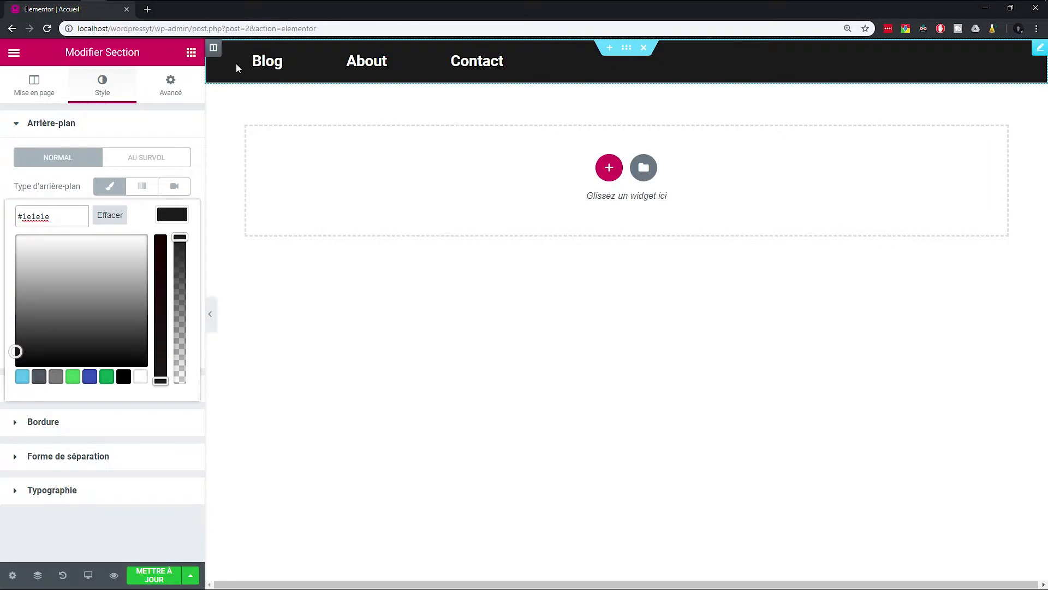
{"action": "left_click", "coordinate": [575, 64]}
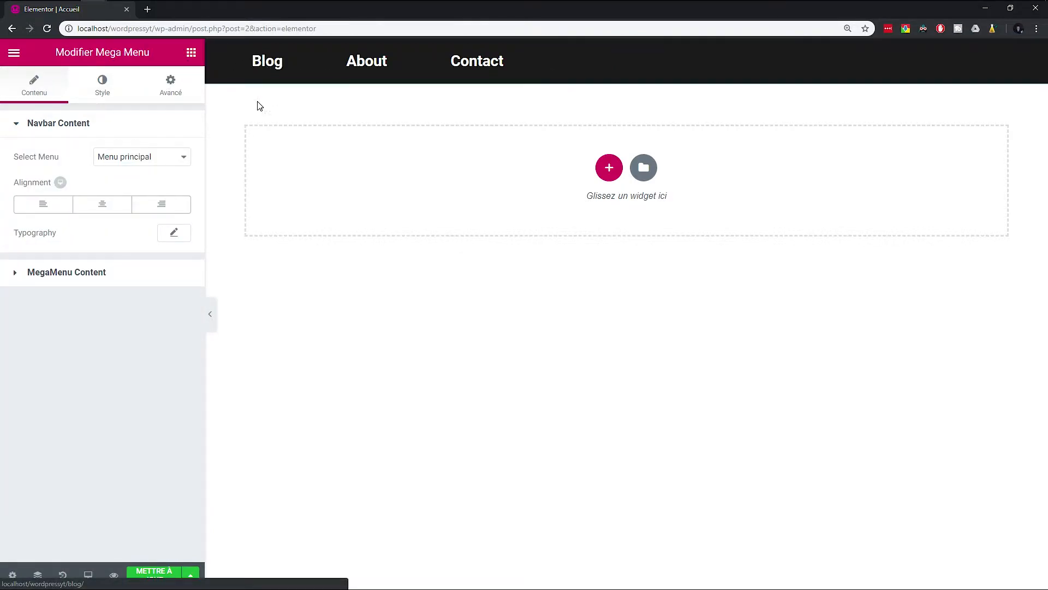
{"action": "left_click", "coordinate": [104, 85]}
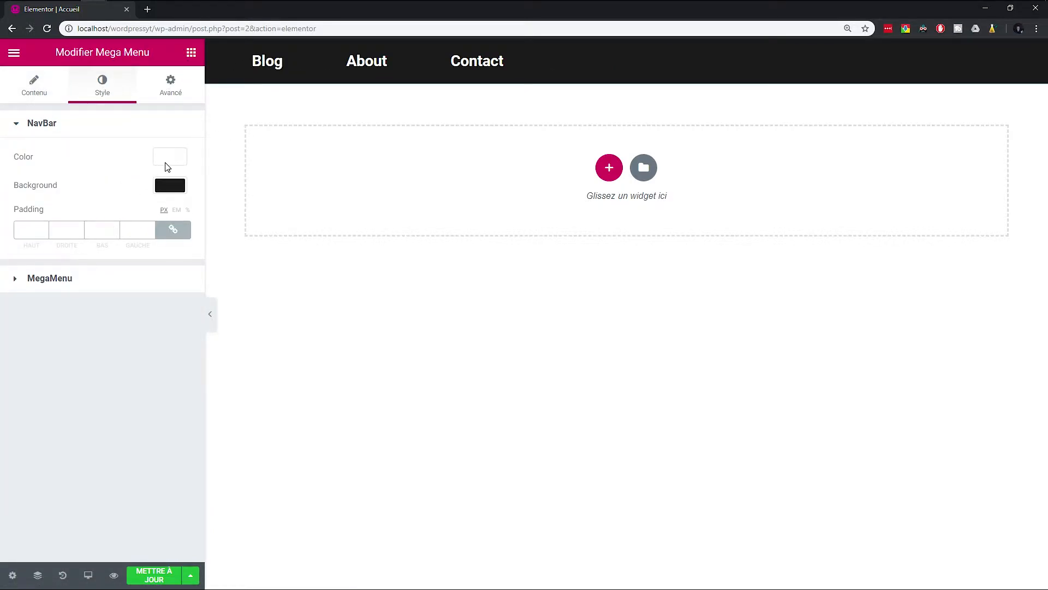
{"action": "left_click", "coordinate": [117, 278]}
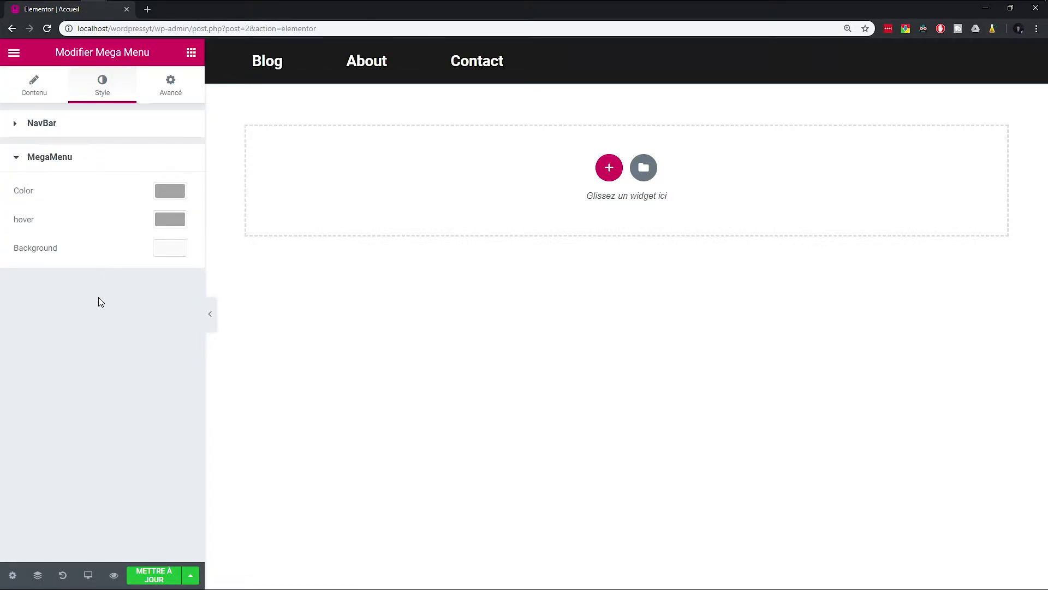
{"action": "left_click", "coordinate": [76, 135]}
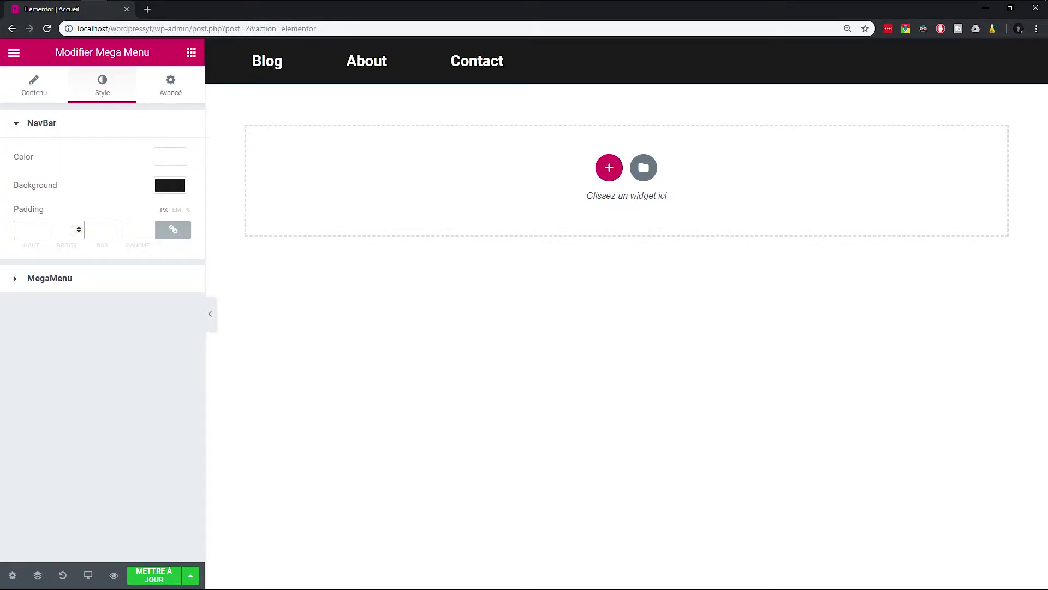
{"action": "left_click", "coordinate": [75, 279]}
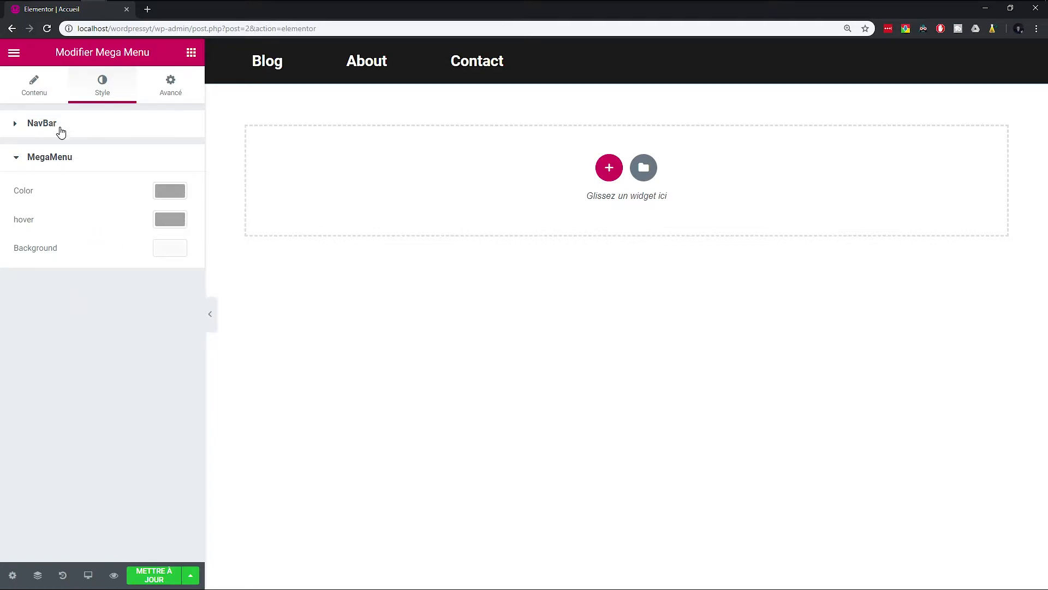
- Set the font family of the Mega Menu's navbar text to Roboto Condensed
{"action": "left_click", "coordinate": [34, 86]}
{"action": "left_click", "coordinate": [174, 233]}
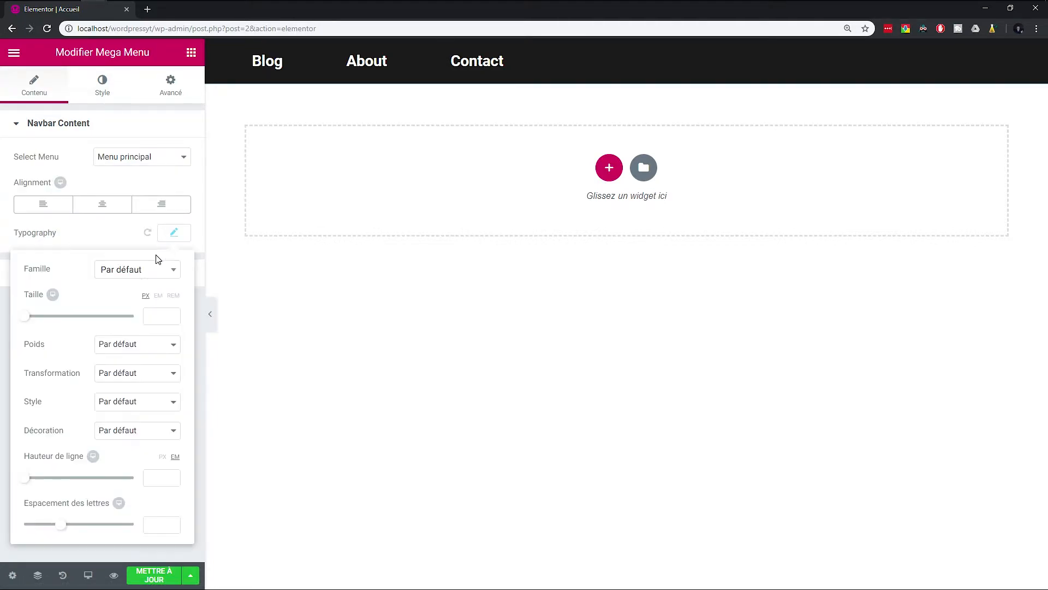
{"action": "left_click", "coordinate": [122, 279]}
{"action": "type", "text": "robo"}
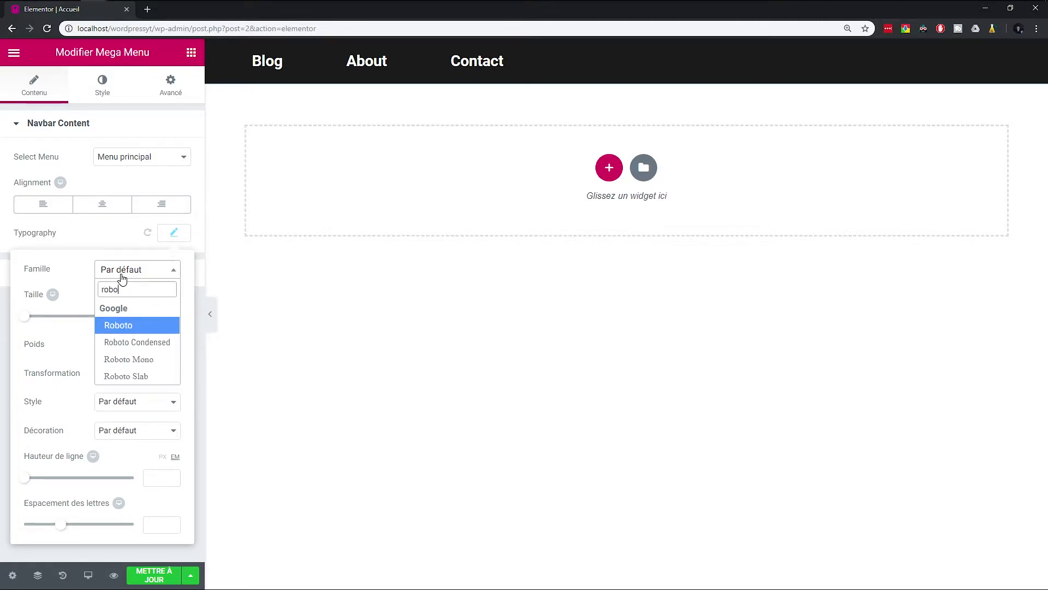
{"action": "left_click", "coordinate": [141, 328]}
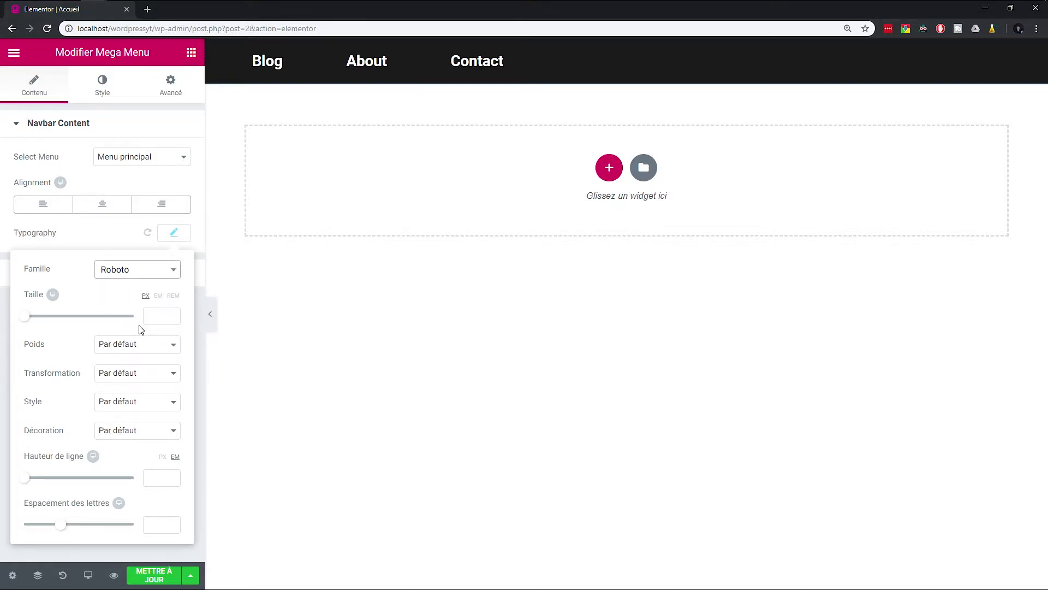
{"action": "left_click", "coordinate": [129, 280]}
{"action": "left_click", "coordinate": [136, 366]}
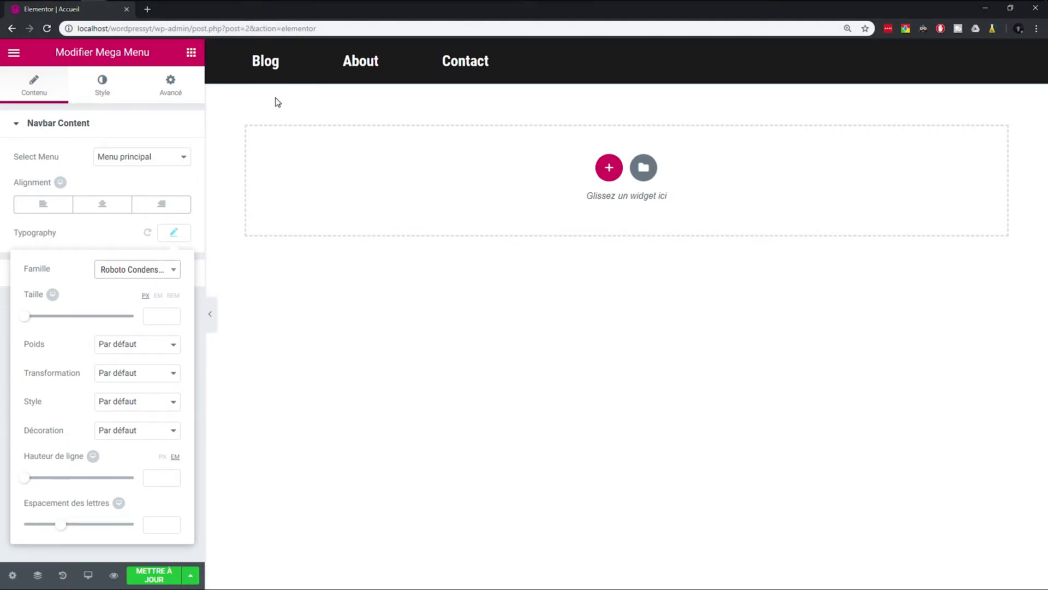
- Try the Roboto Mono font on the navbar text, and return to Roboto Condensed
{"action": "left_click", "coordinate": [124, 282]}
{"action": "scroll", "coordinate": [143, 355], "scroll_direction": "down", "scroll_amount": 1}
{"action": "left_click", "coordinate": [140, 333]}
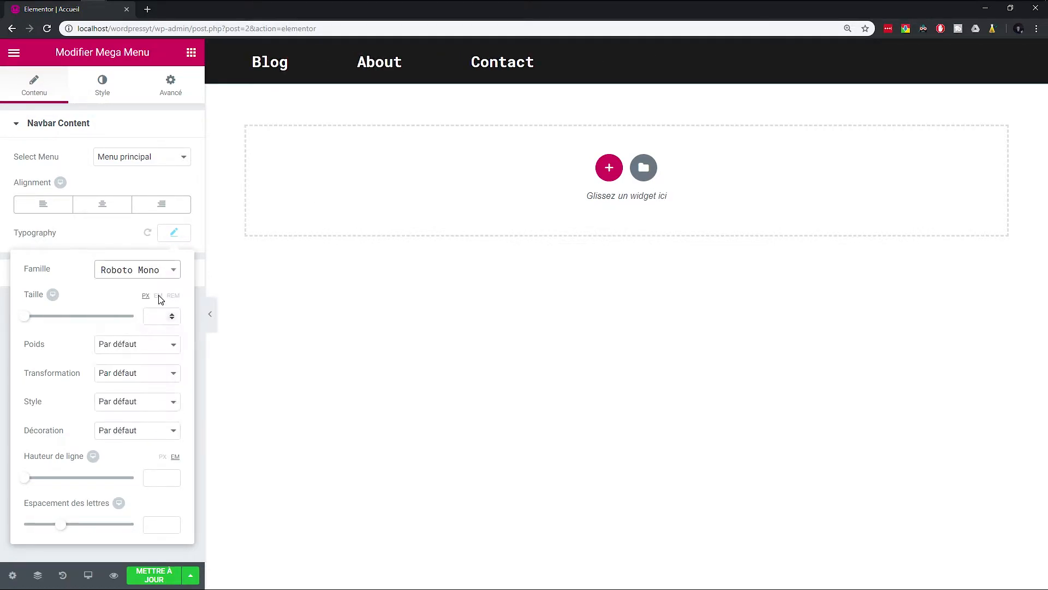
{"action": "left_click", "coordinate": [122, 273]}
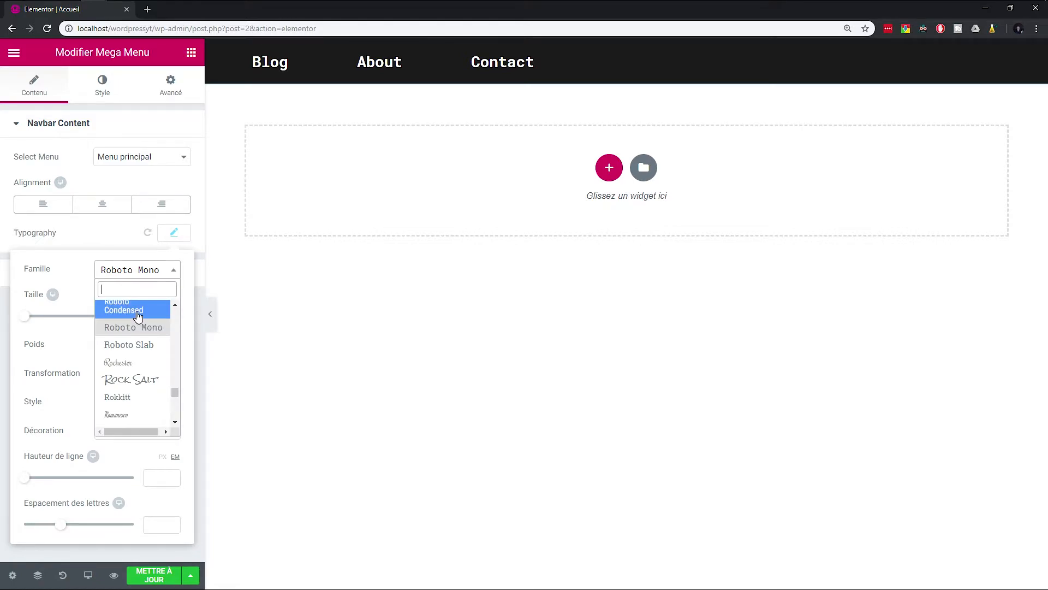
{"action": "left_click", "coordinate": [138, 316]}
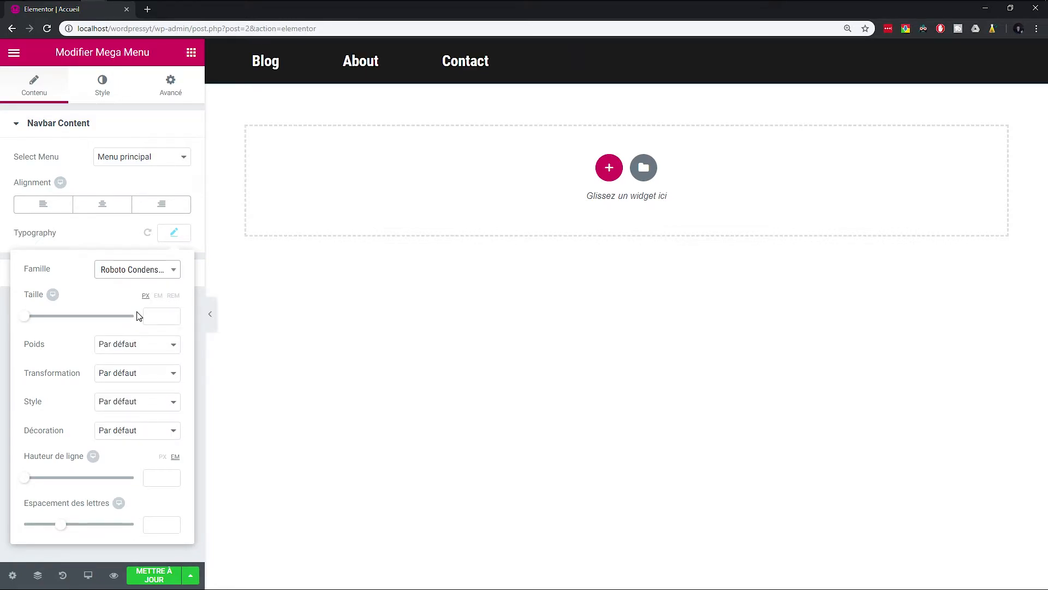
- Set the navbar text's weight to 300 and its style to Italique, keeping the default decoration
{"action": "left_click", "coordinate": [131, 344]}
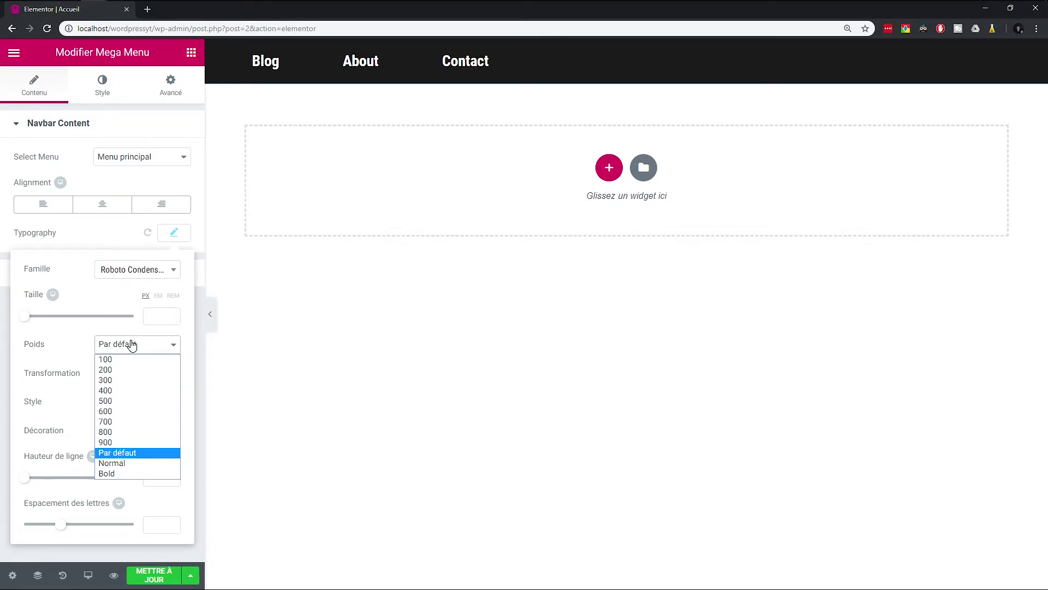
{"action": "left_click", "coordinate": [123, 379]}
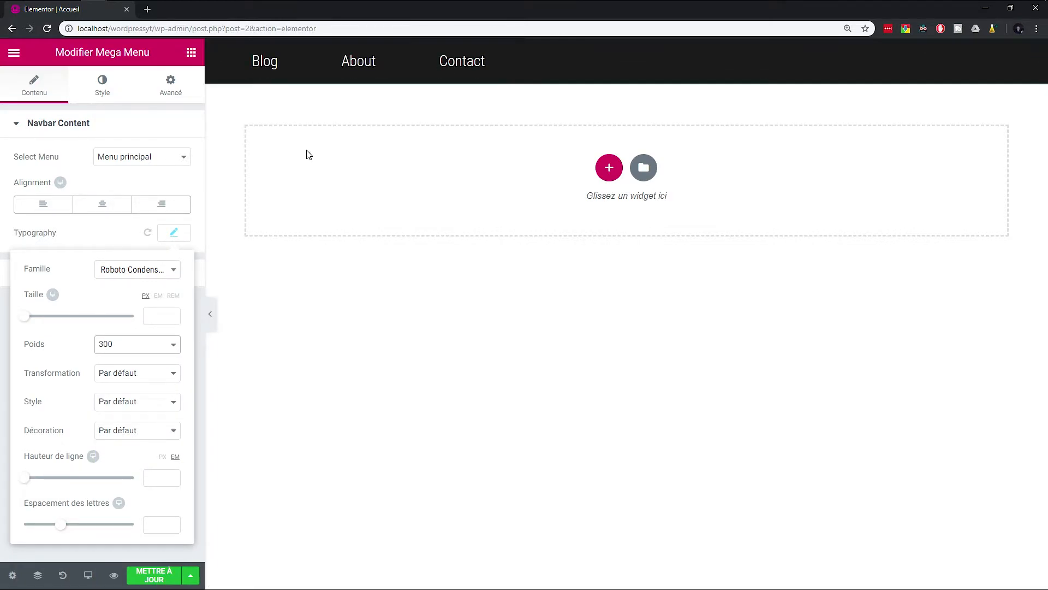
{"action": "left_click", "coordinate": [113, 438]}
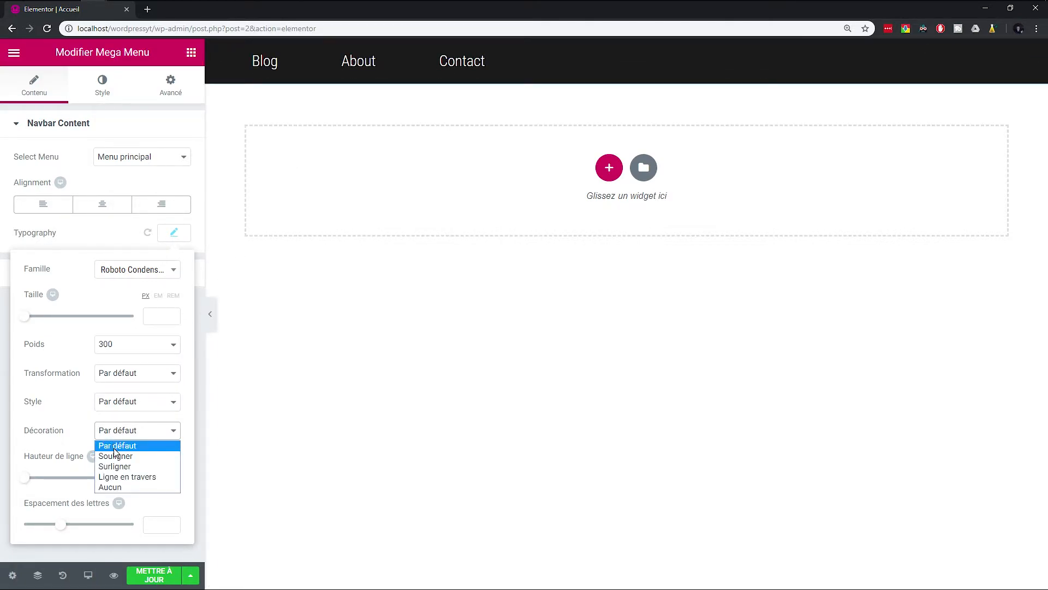
{"action": "left_click", "coordinate": [114, 453]}
{"action": "left_click", "coordinate": [115, 431]}
{"action": "left_click", "coordinate": [116, 444]}
{"action": "left_click", "coordinate": [110, 402]}
{"action": "left_click", "coordinate": [114, 438]}
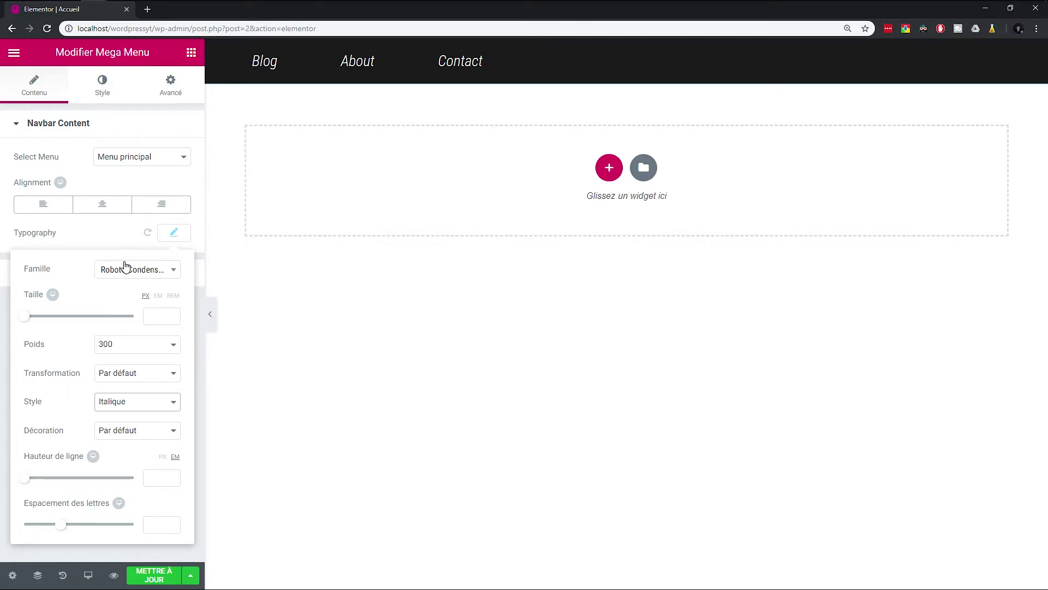
{"action": "left_click", "coordinate": [173, 240]}
{"action": "left_click", "coordinate": [103, 281]}
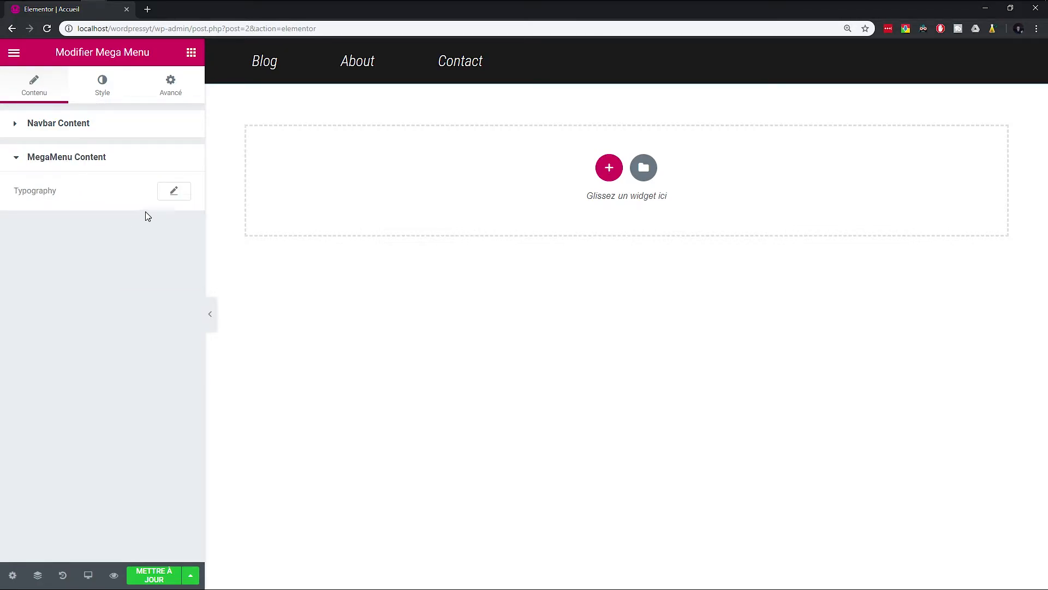
{"action": "left_click", "coordinate": [58, 171]}
{"action": "left_click", "coordinate": [86, 160]}
- Unlink the NavBar padding, try left padding values such as 11 and 15 px, and reset it to 0
{"action": "left_click", "coordinate": [102, 90]}
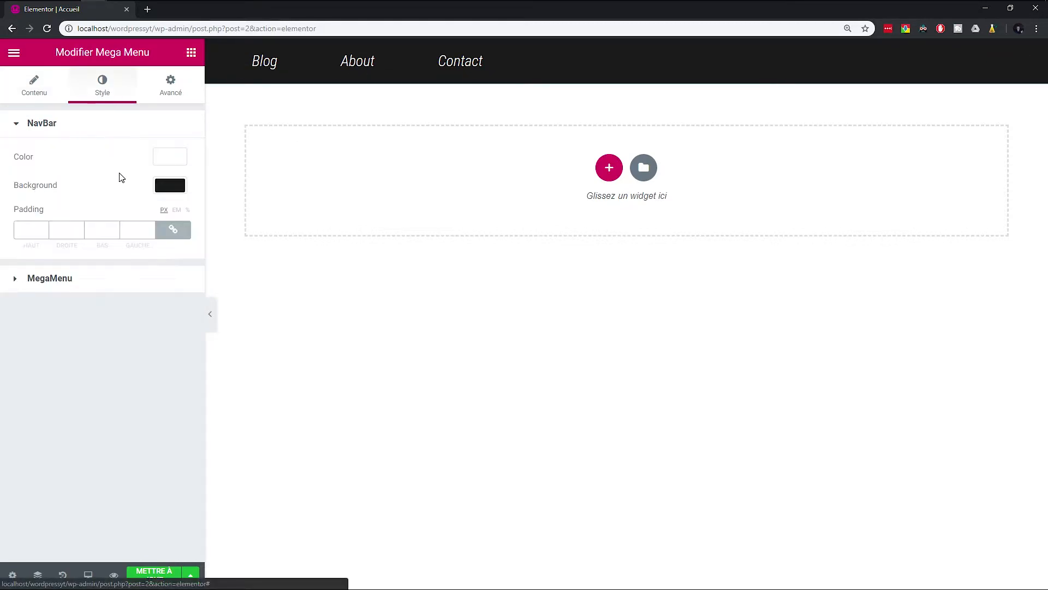
{"action": "left_click", "coordinate": [171, 230]}
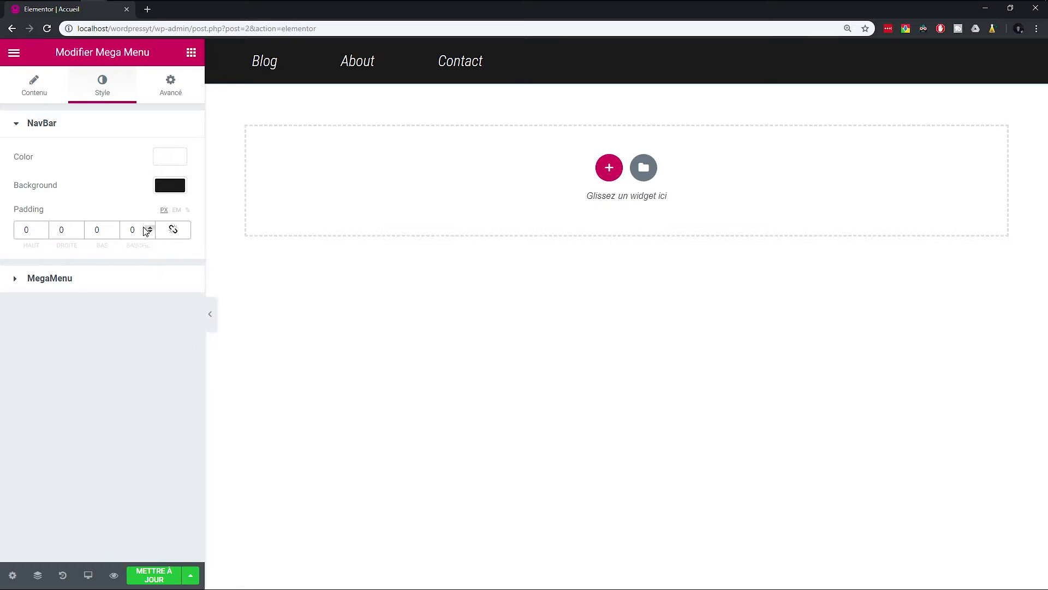
{"action": "left_click", "coordinate": [148, 227]}
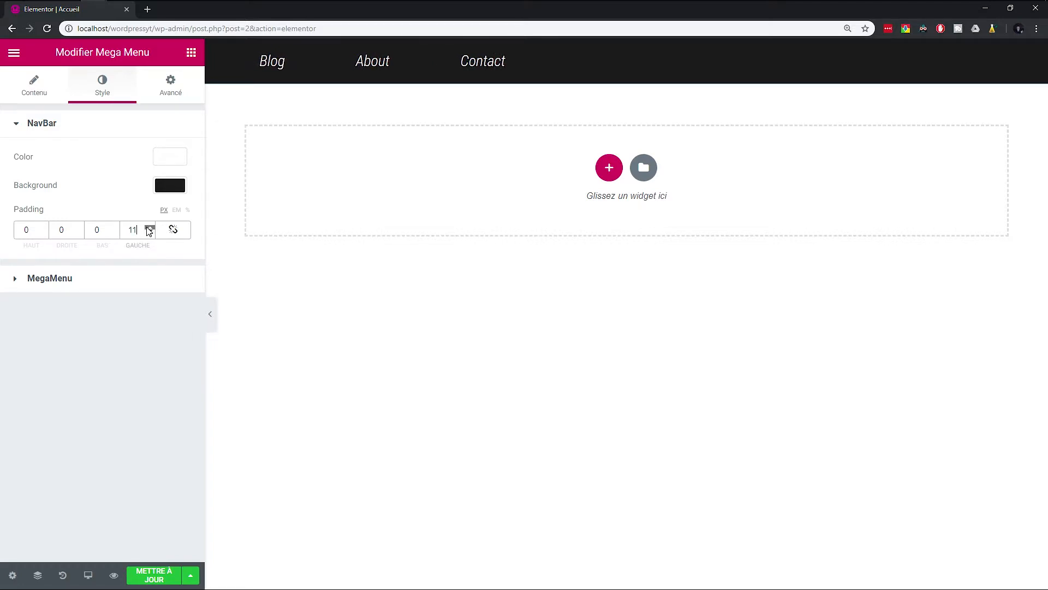
{"action": "left_click", "coordinate": [150, 232]}
{"action": "left_click", "coordinate": [151, 232]}
{"action": "left_click", "coordinate": [148, 226]}
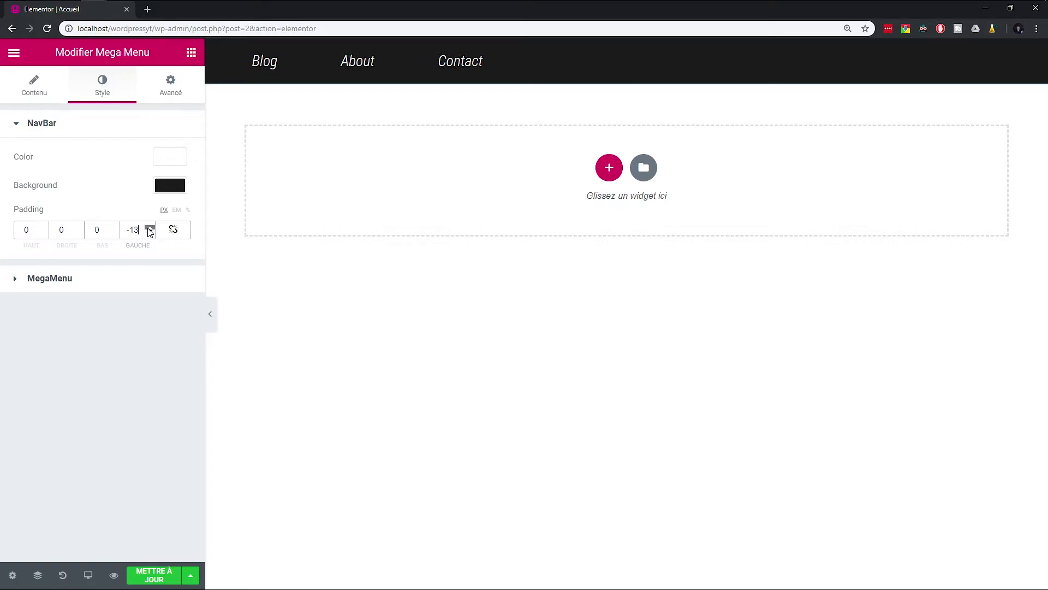
{"action": "left_click", "coordinate": [149, 227]}
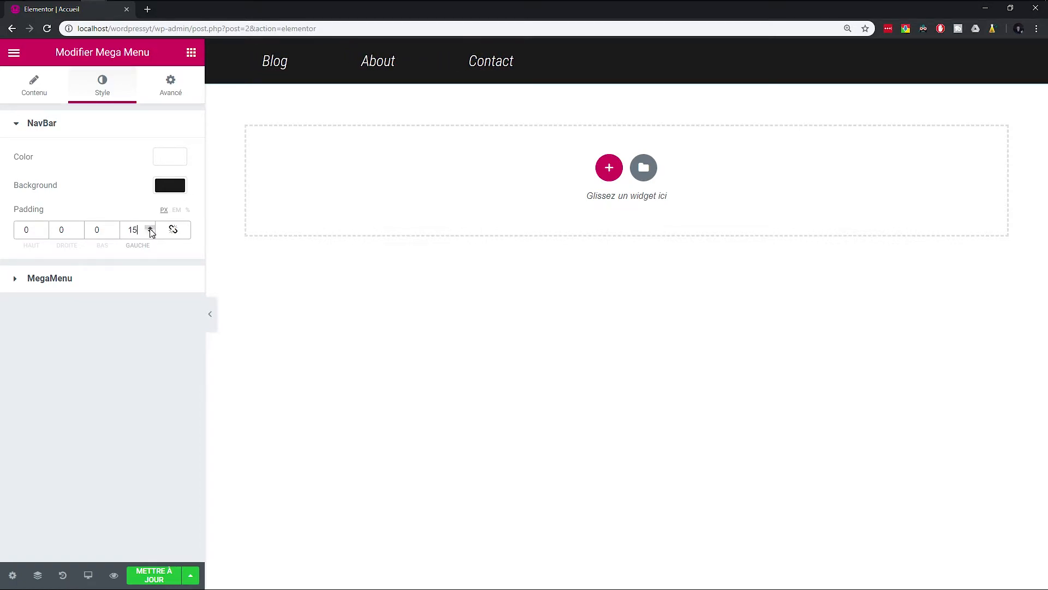
{"action": "left_click", "coordinate": [151, 233]}
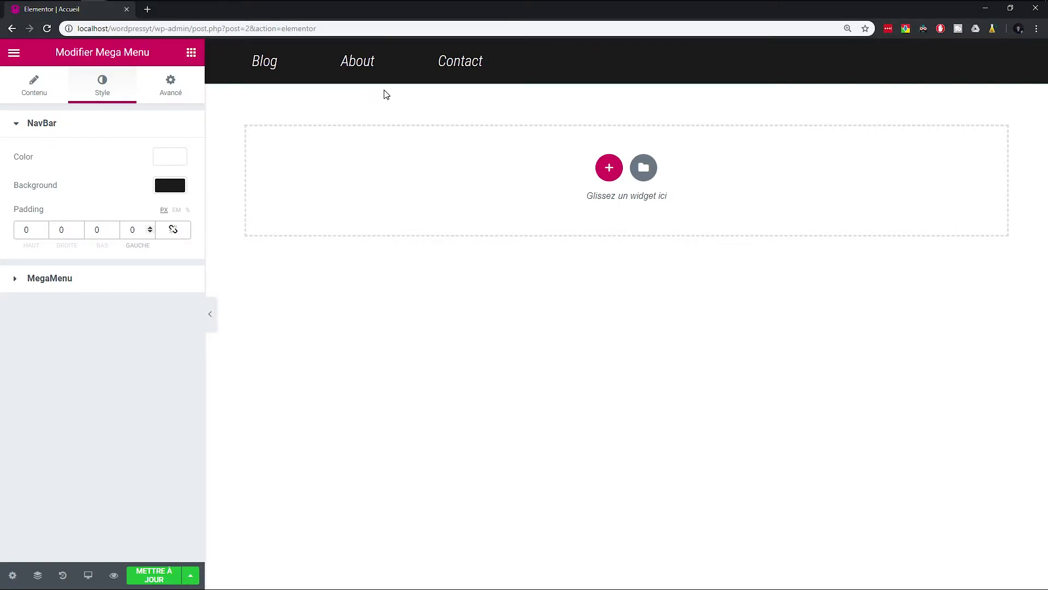
- Save the Accueil page's changes and preview the page in a new tab
{"action": "left_click", "coordinate": [101, 285]}
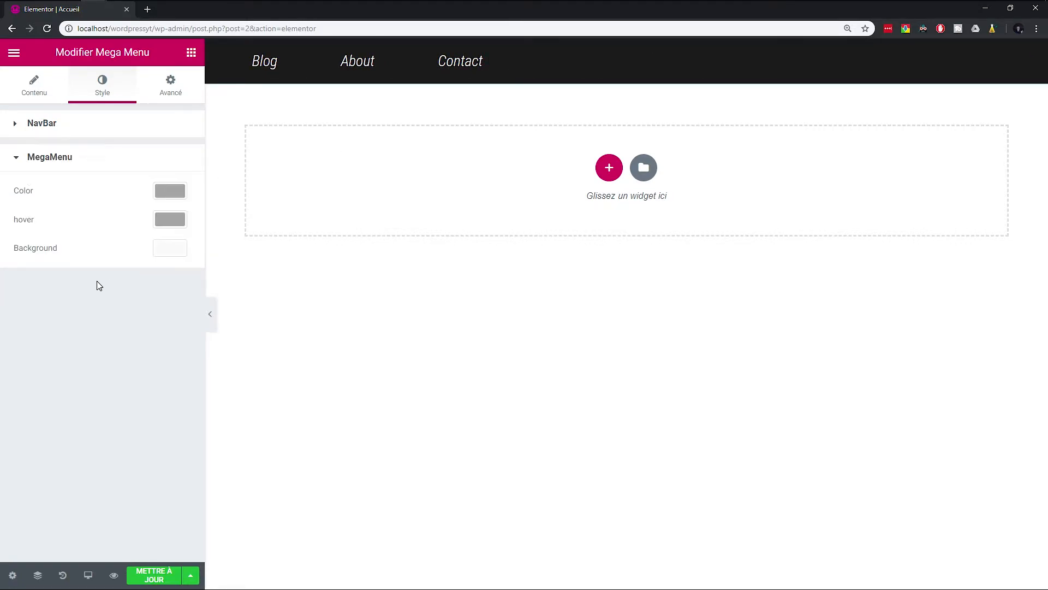
{"action": "left_click", "coordinate": [100, 160]}
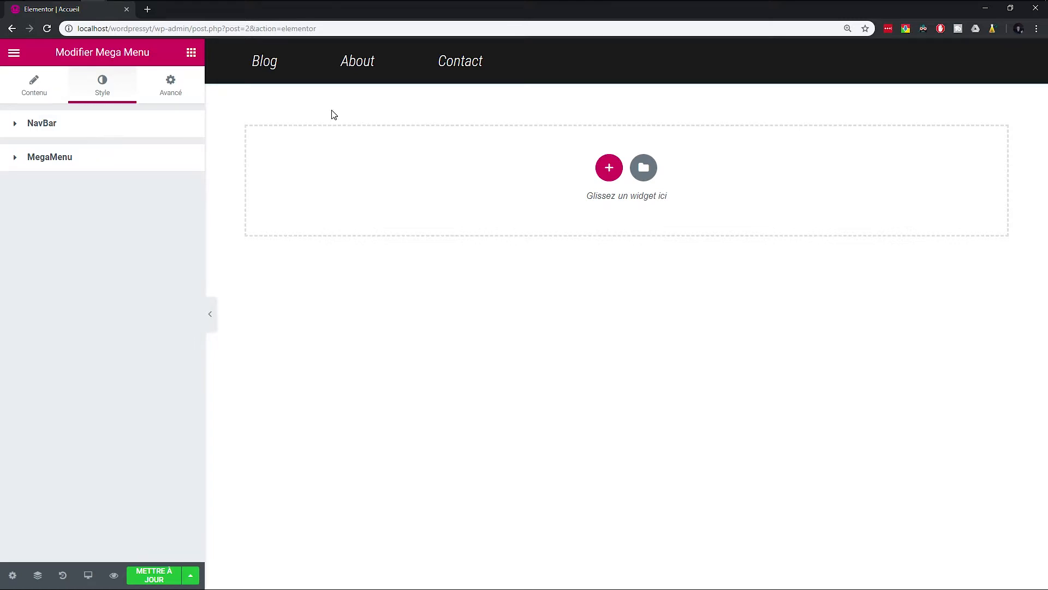
{"action": "left_click", "coordinate": [154, 575]}
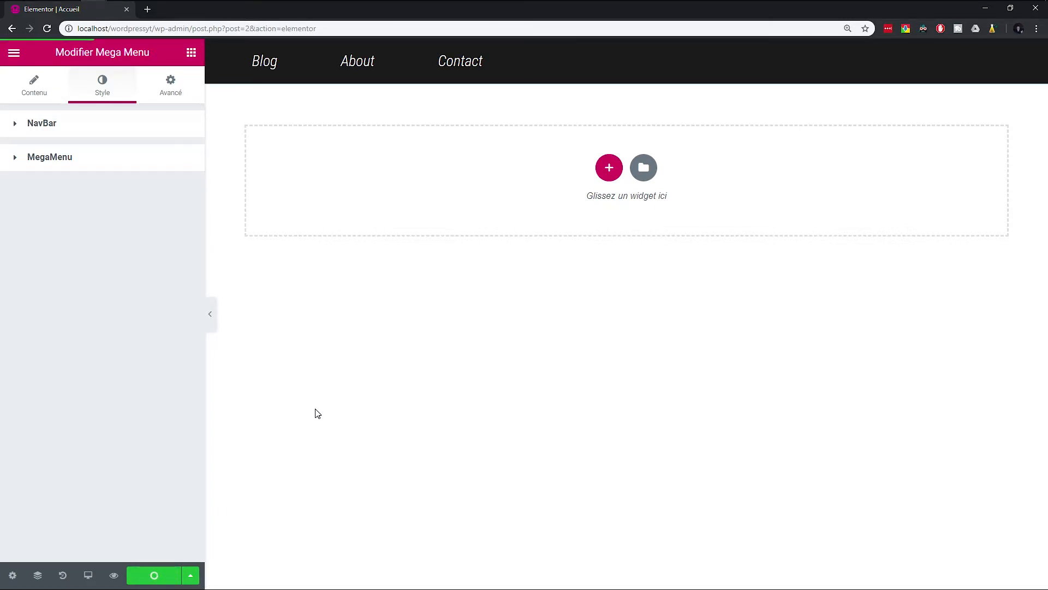
{"action": "left_click", "coordinate": [114, 577]}
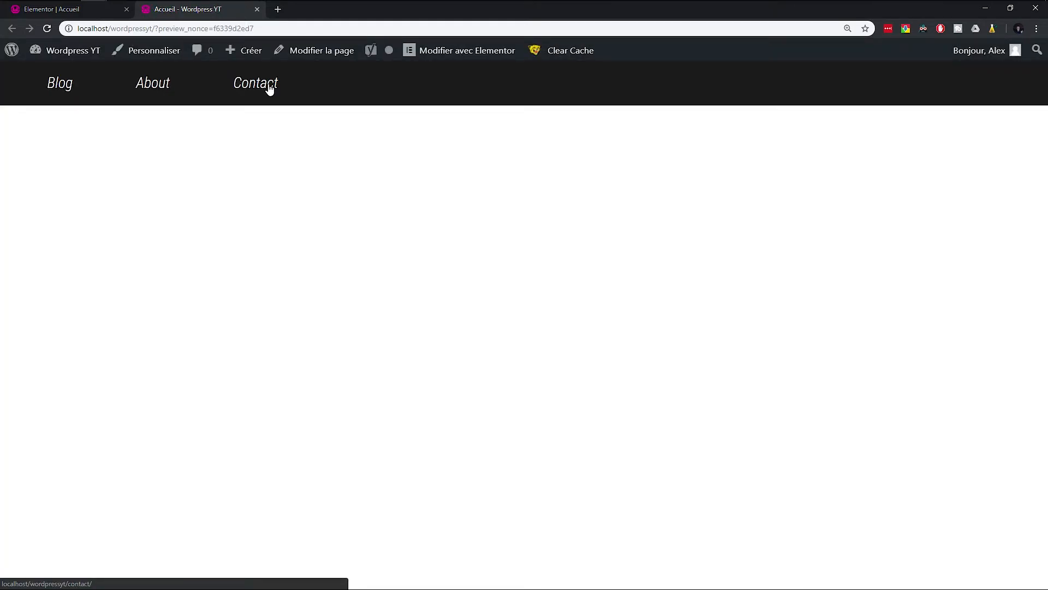
- Save the section containing the menu as a library template named "Menu de navigation" and close the library
{"action": "left_click", "coordinate": [61, 9]}
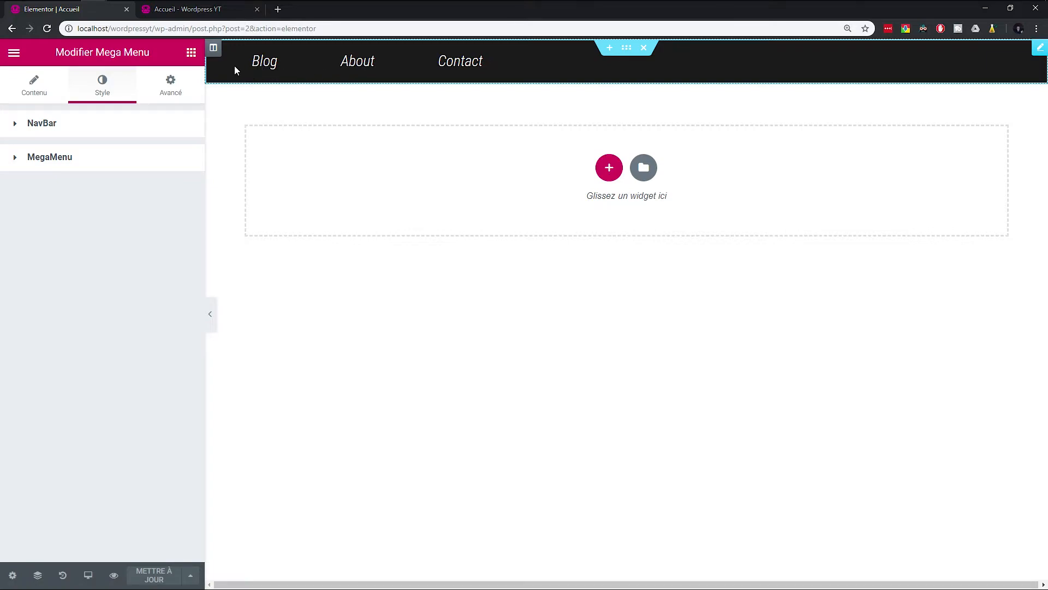
{"action": "right_click", "coordinate": [627, 50]}
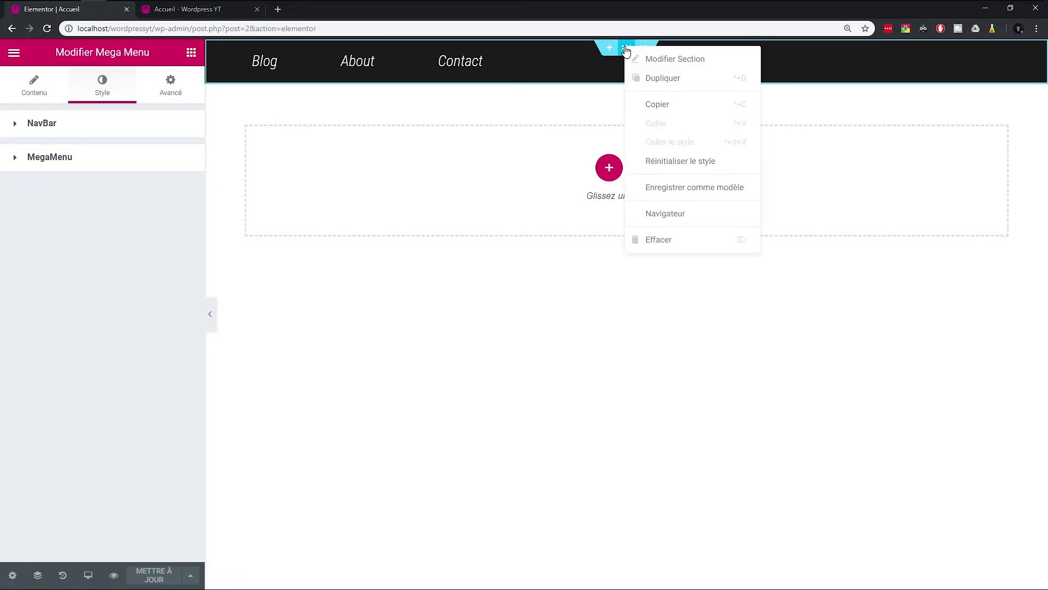
{"action": "left_click", "coordinate": [704, 187]}
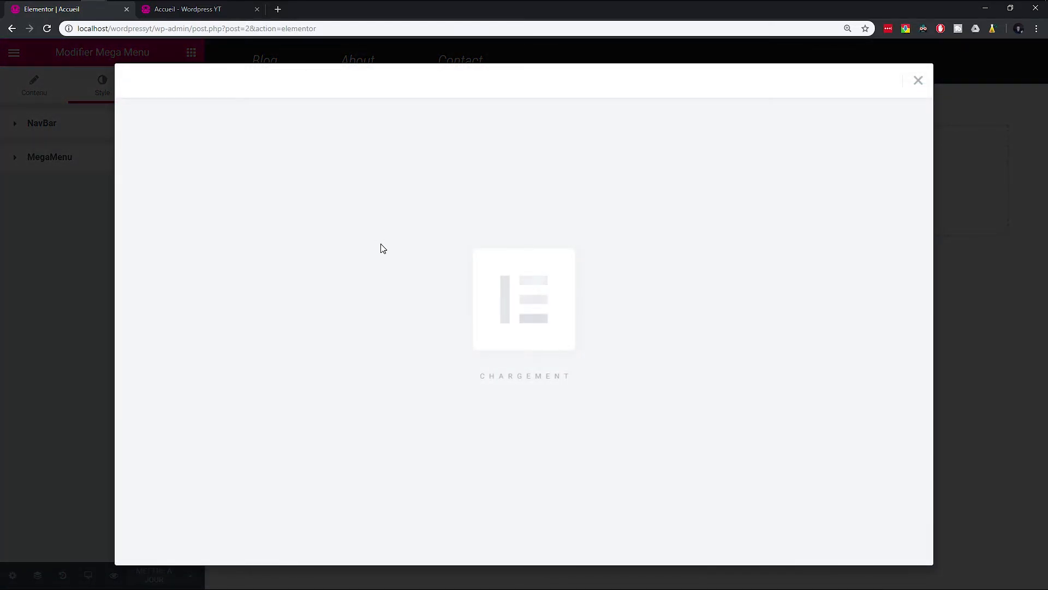
{"action": "left_click", "coordinate": [404, 333]}
{"action": "type", "text": "Menu de navigation"}
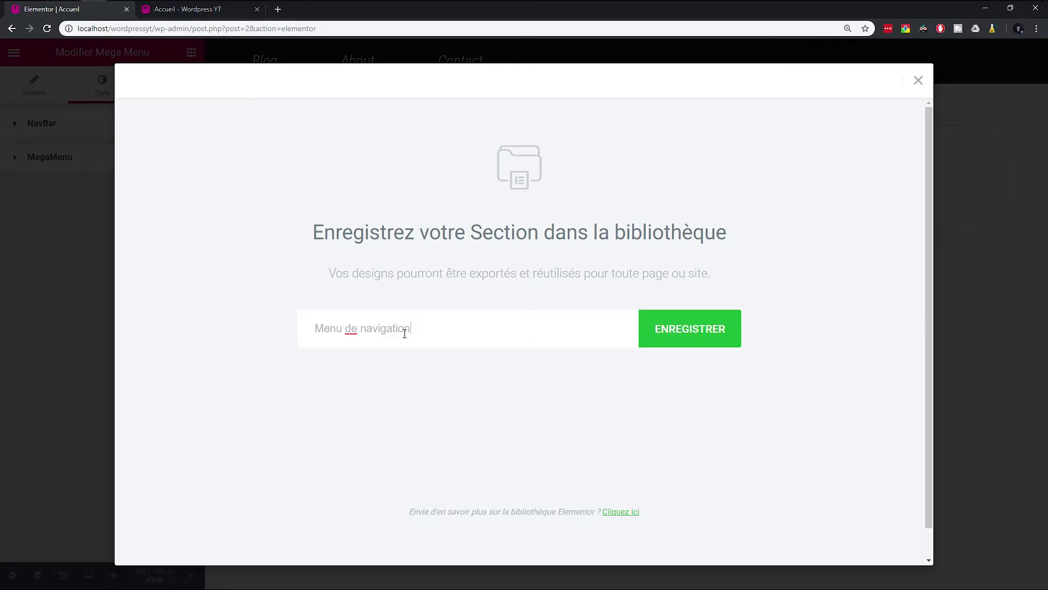
{"action": "key", "text": "Return"}
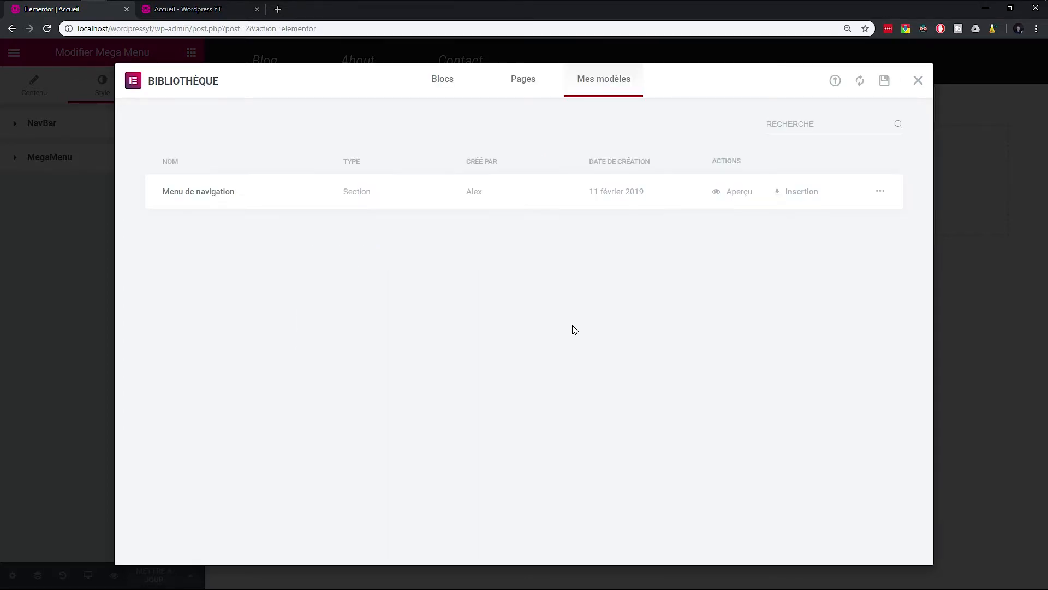
{"action": "left_click", "coordinate": [996, 272]}
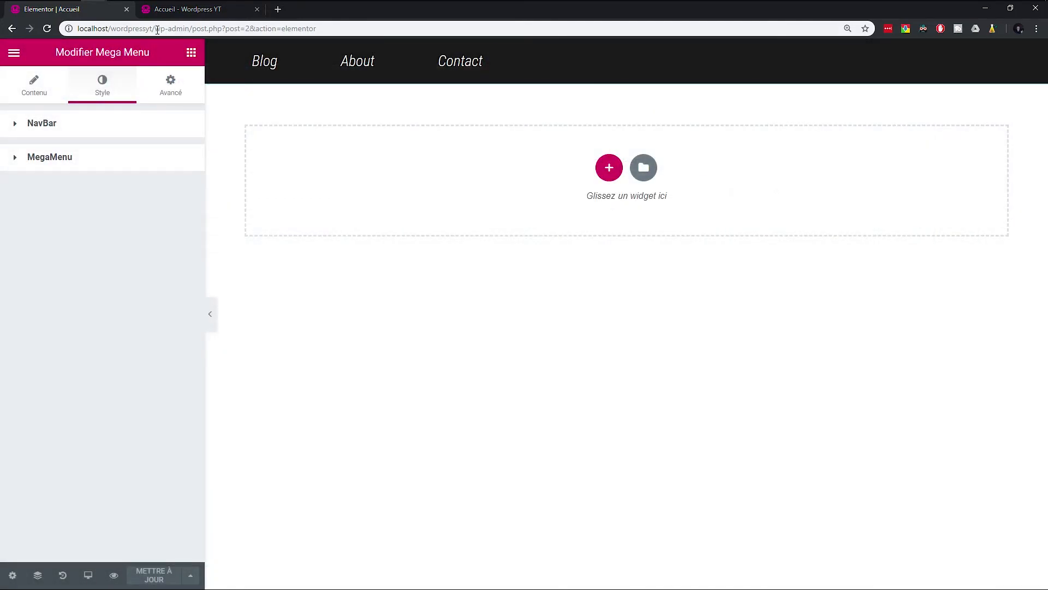
- Leave the page editor for the WordPress admin at localhost/wordpressyt/wp-admin/ and open its Menus page
{"action": "left_click_drag", "start_coordinate": [191, 25], "coordinate": [384, 29]}
{"action": "key", "text": "BackSpace"}
{"action": "key", "text": "Return"}
{"action": "middle_click", "coordinate": [189, 17]}
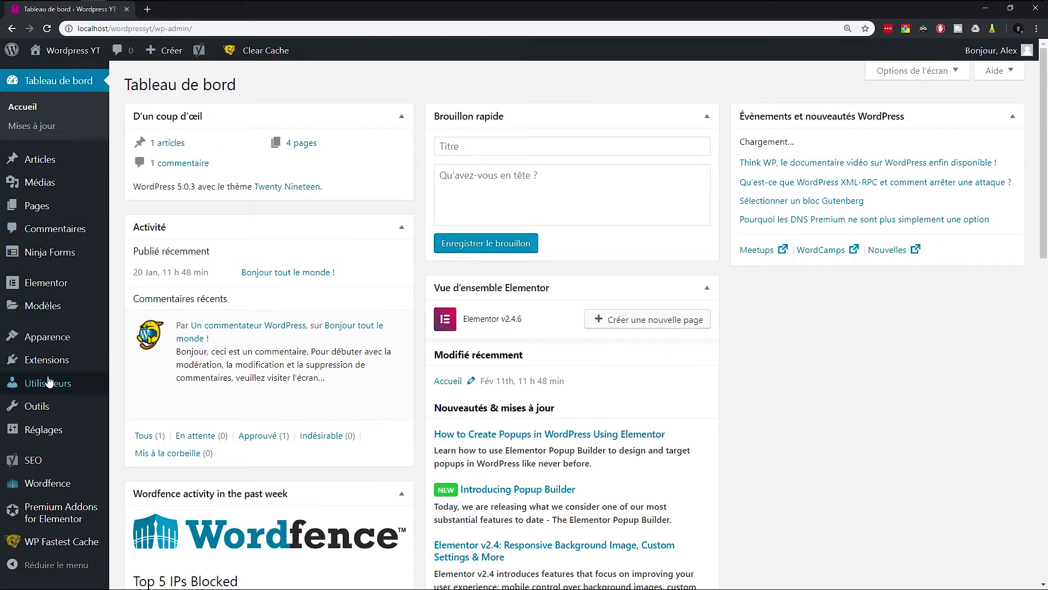
{"action": "mouse_move", "coordinate": [77, 337]}
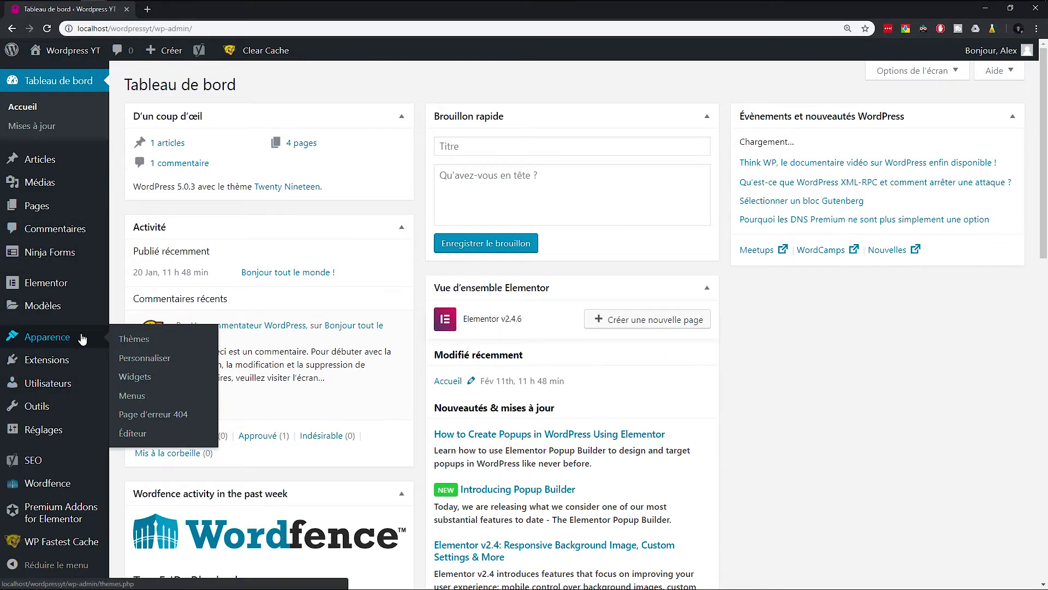
{"action": "left_click", "coordinate": [192, 399]}
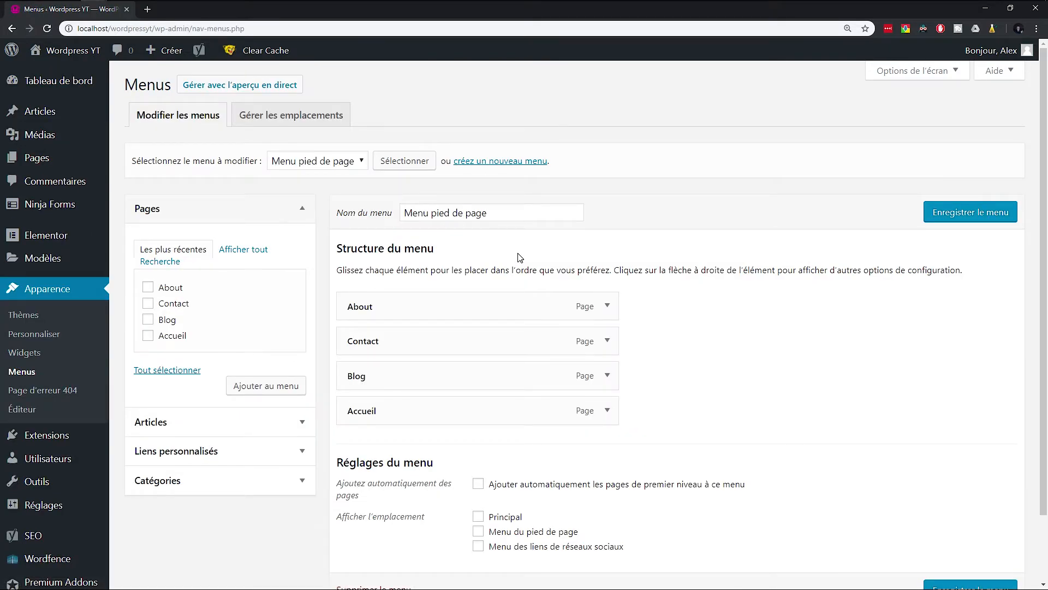
- Load "Menu principal" as the menu to edit
{"action": "left_click", "coordinate": [445, 212]}
{"action": "left_click", "coordinate": [317, 161]}
{"action": "left_click", "coordinate": [284, 190]}
{"action": "left_click", "coordinate": [420, 162]}
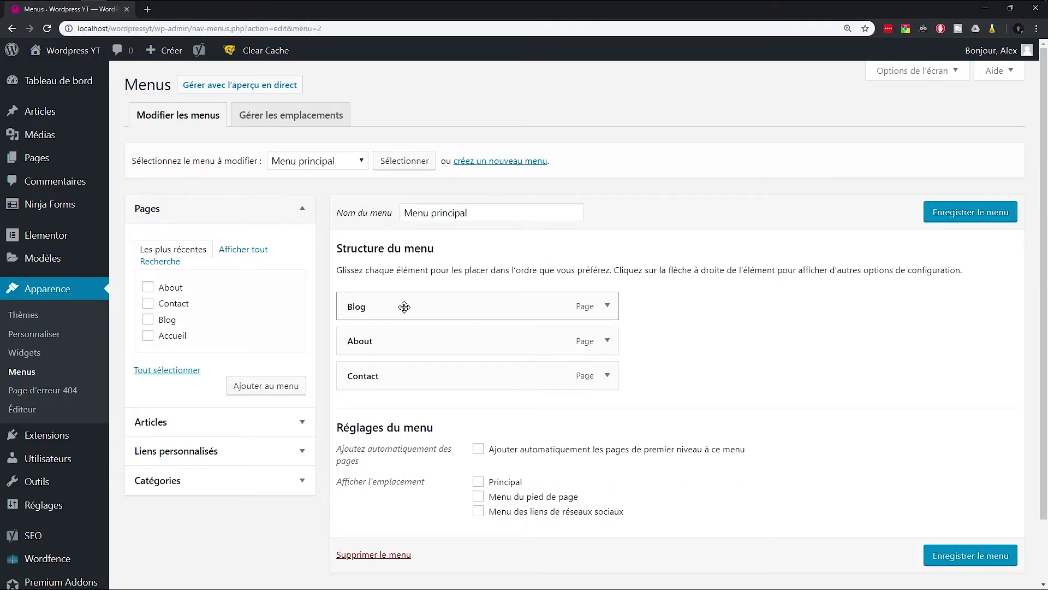
- Examine the Blog item's settings in the structure of Menu principal
{"action": "left_click", "coordinate": [607, 305]}
{"action": "scroll", "coordinate": [685, 375], "scroll_direction": "down", "scroll_amount": 2}
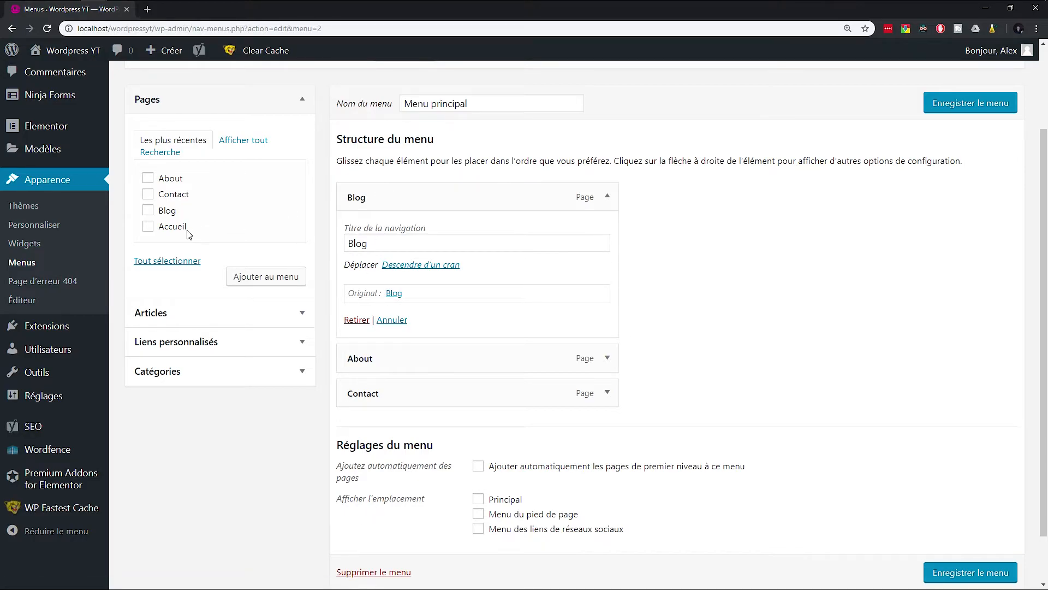
{"action": "left_click", "coordinate": [607, 197]}
{"action": "scroll", "coordinate": [730, 326], "scroll_direction": "up", "scroll_amount": 2}
{"action": "scroll", "coordinate": [447, 358], "scroll_direction": "down", "scroll_amount": 2}
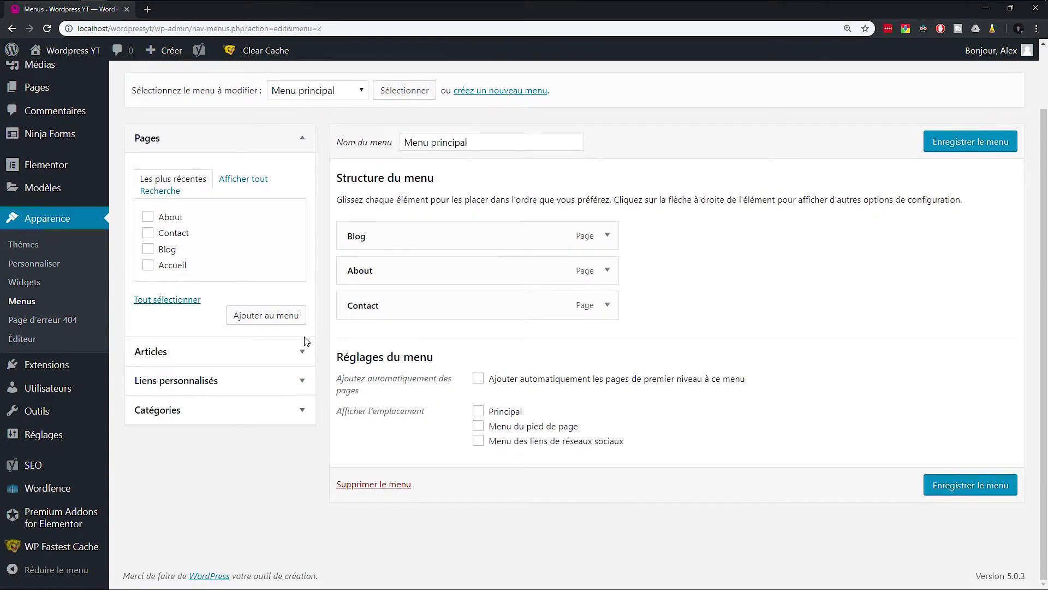
{"action": "left_click", "coordinate": [192, 371]}
{"action": "left_click_drag", "start_coordinate": [225, 242], "coordinate": [132, 257]}
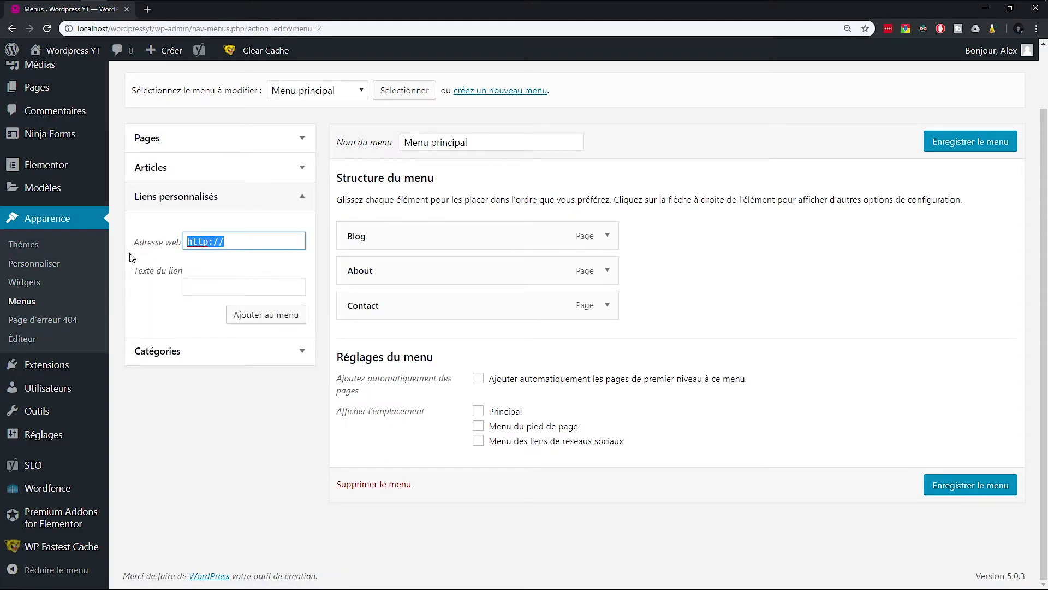
{"action": "left_click", "coordinate": [233, 290]}
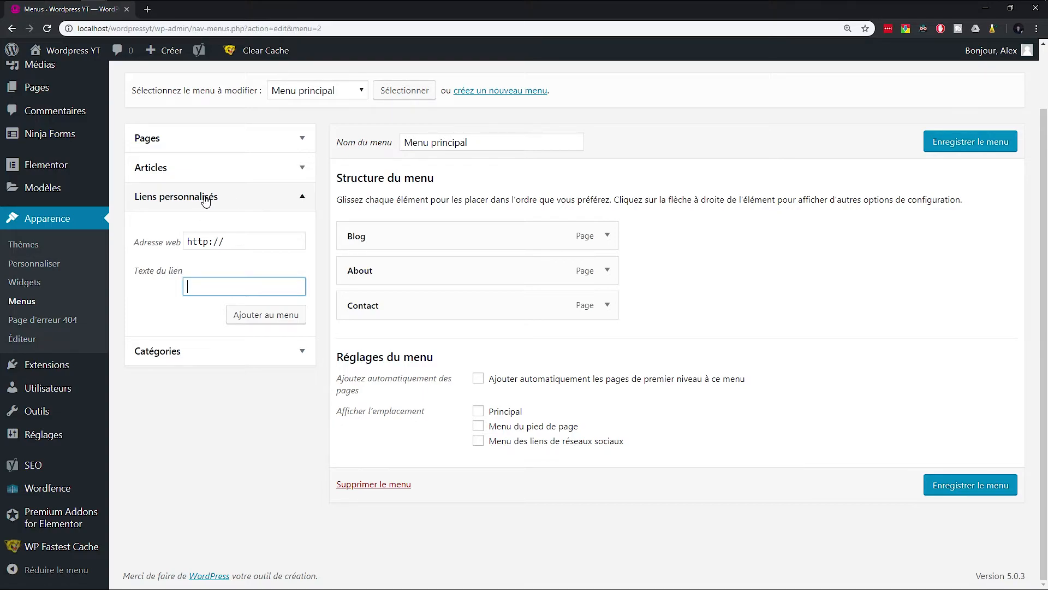
{"action": "left_click", "coordinate": [239, 247]}
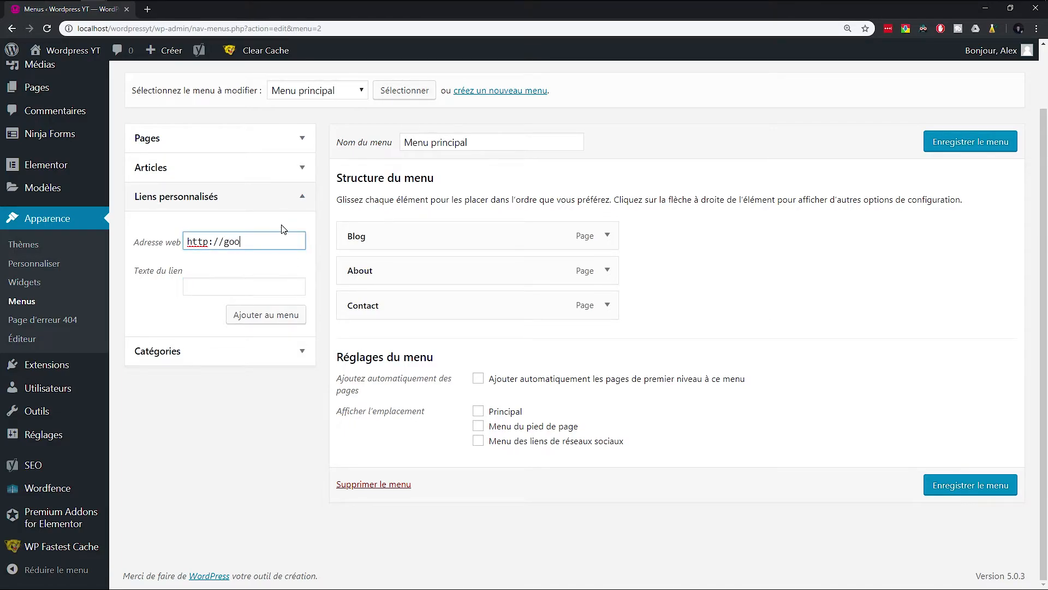
{"action": "key", "text": "Tab"}
{"action": "type", "text": "Go"}
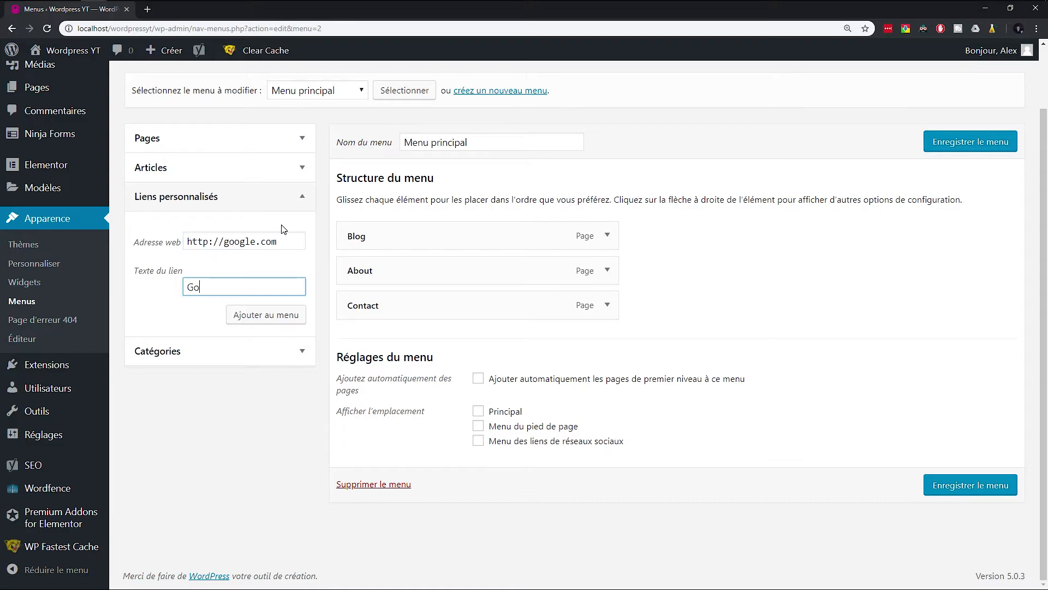
{"action": "left_click", "coordinate": [251, 315]}
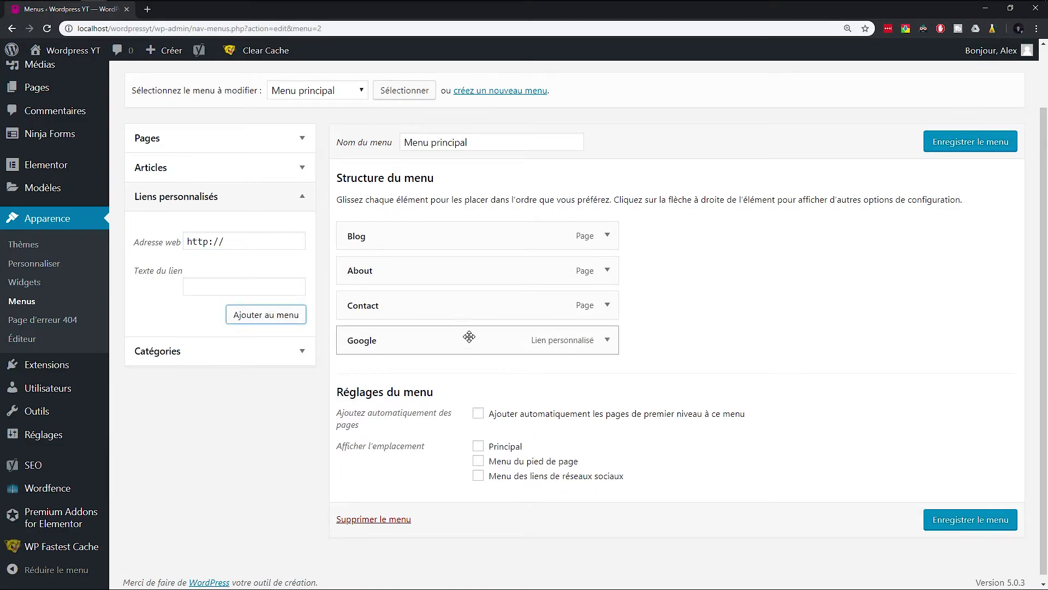
{"action": "left_click", "coordinate": [976, 145]}
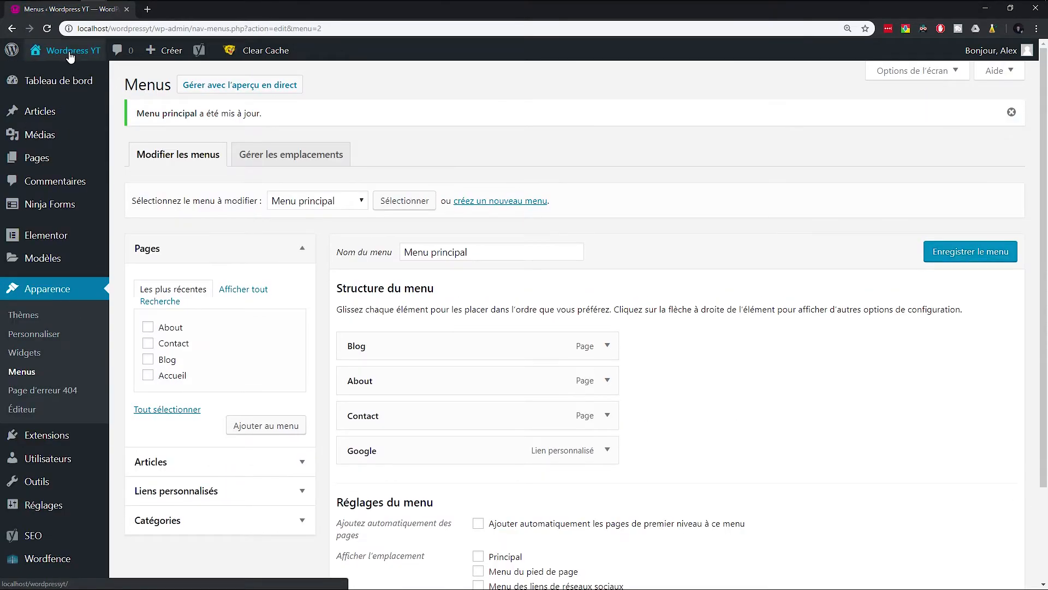
- Open the site's home page in a new tab and test the Google link in its menu
{"action": "mouse_move", "coordinate": [71, 54]}
{"action": "middle_click", "coordinate": [71, 78]}
{"action": "left_click", "coordinate": [184, 17]}
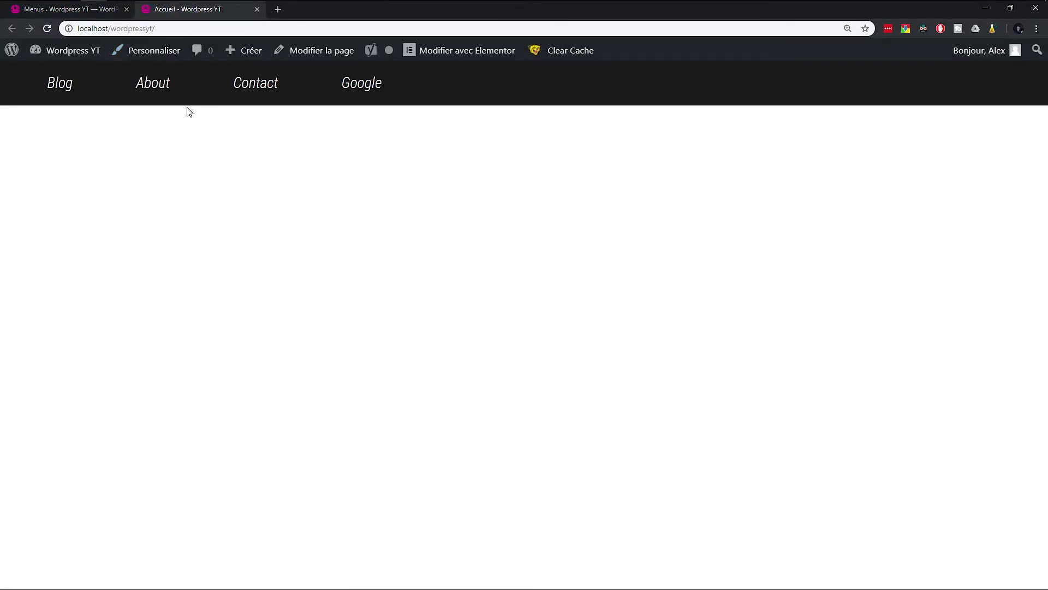
{"action": "middle_click", "coordinate": [360, 91]}
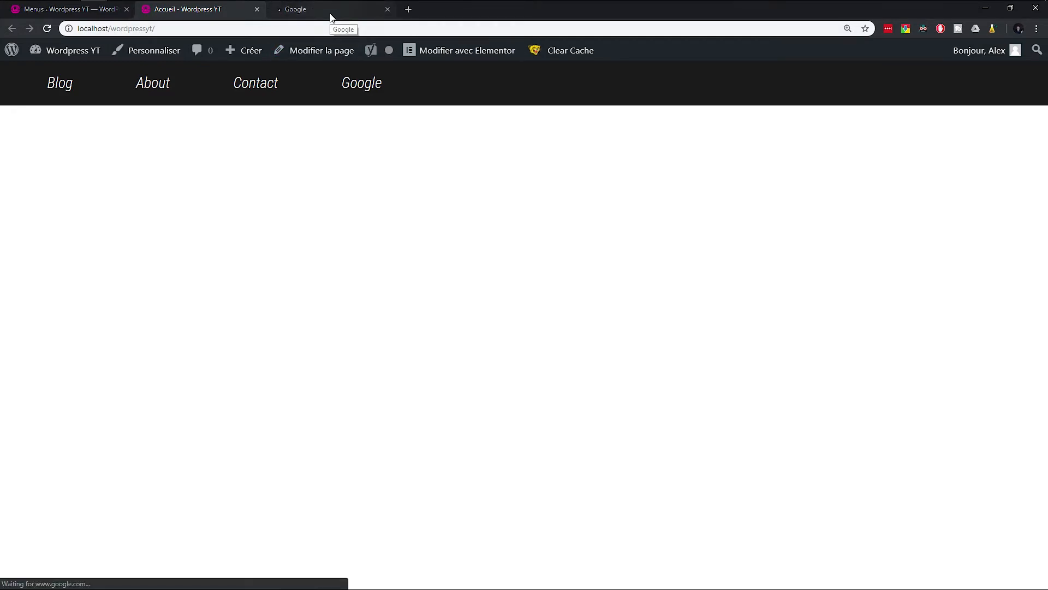
{"action": "left_click", "coordinate": [331, 15]}
{"action": "middle_click", "coordinate": [330, 15]}
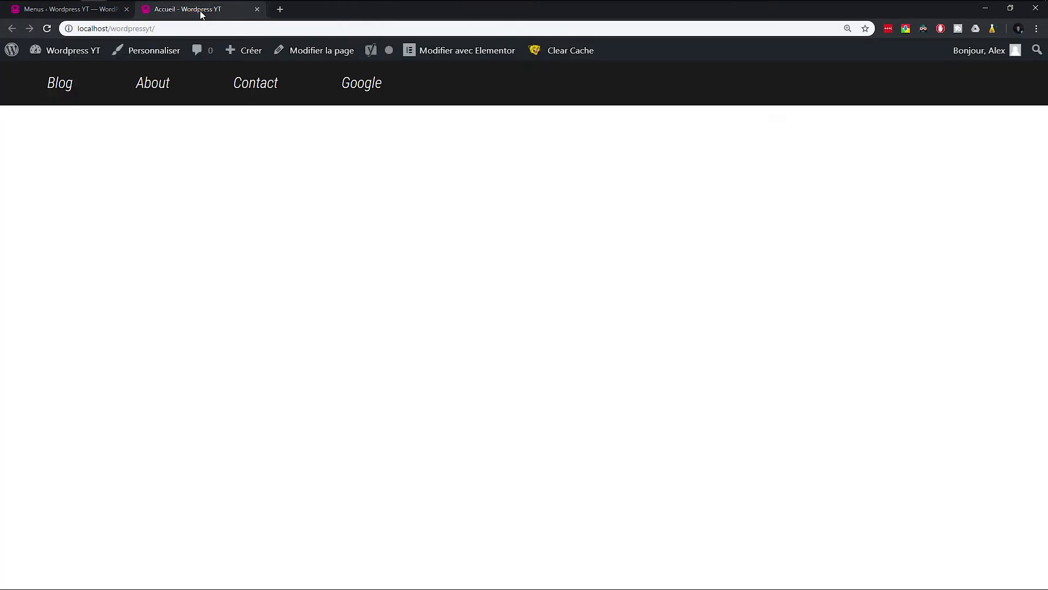
- Remove the Google item from Menu principal, save the menu and close the home page tab
{"action": "left_click", "coordinate": [69, 9]}
{"action": "left_click", "coordinate": [607, 450]}
{"action": "scroll", "coordinate": [612, 454], "scroll_direction": "down", "scroll_amount": 3}
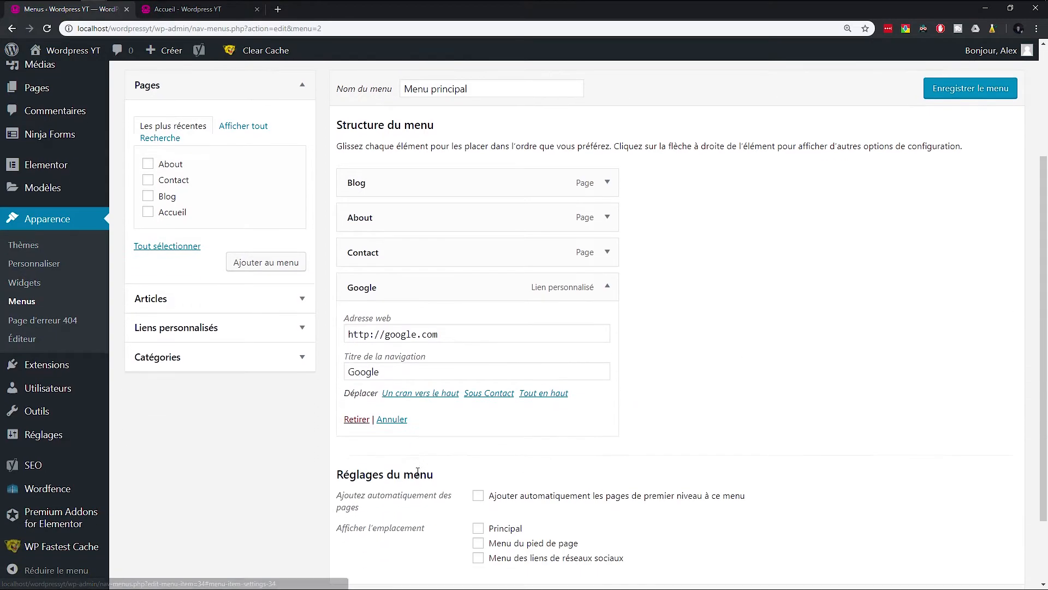
{"action": "left_click", "coordinate": [357, 419]}
{"action": "left_click", "coordinate": [961, 170]}
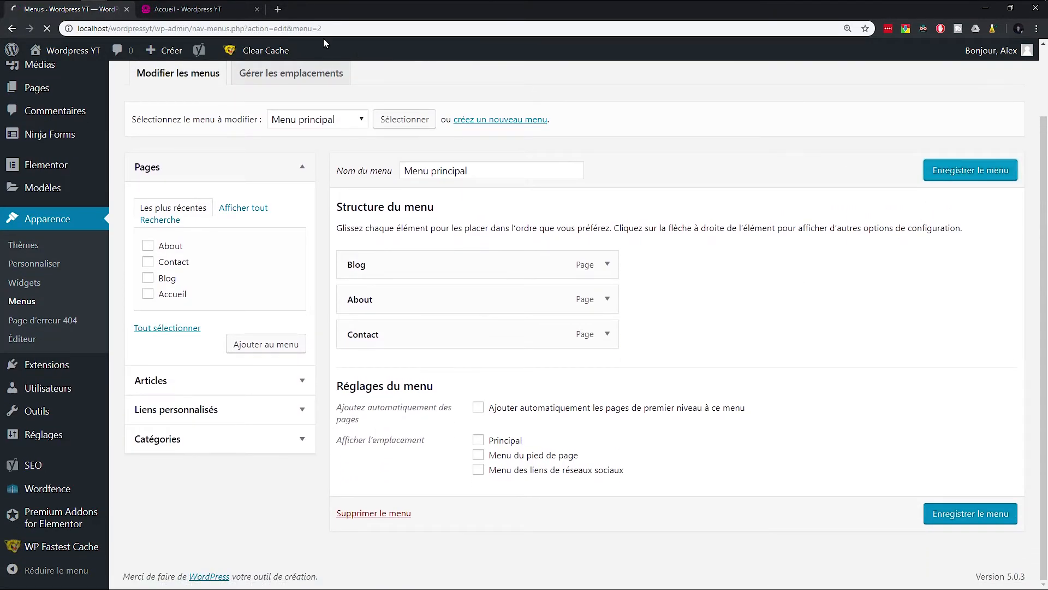
{"action": "left_click", "coordinate": [214, 10]}
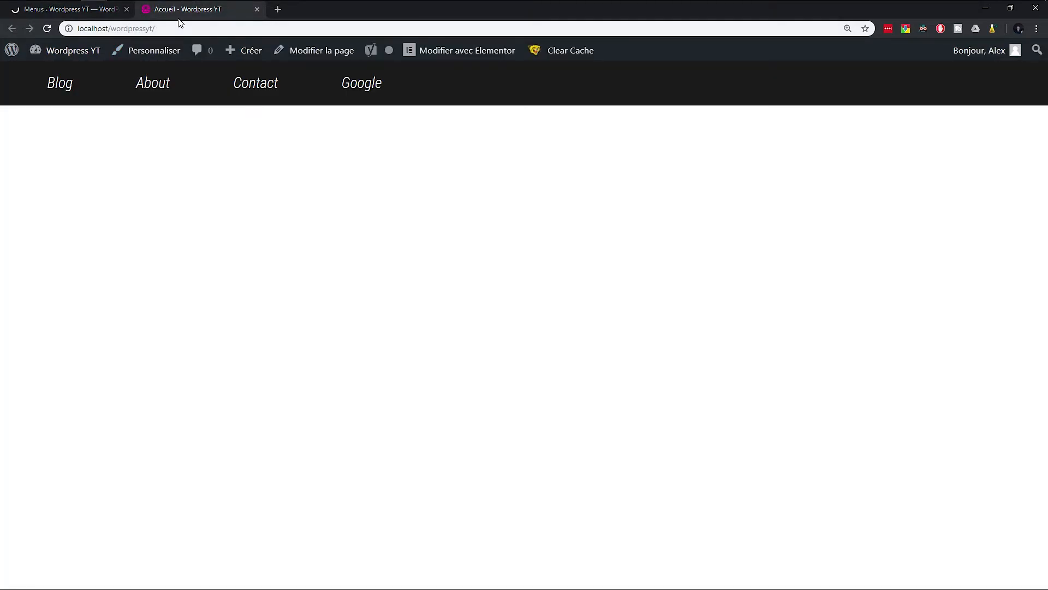
{"action": "key", "text": "ctrl+w"}
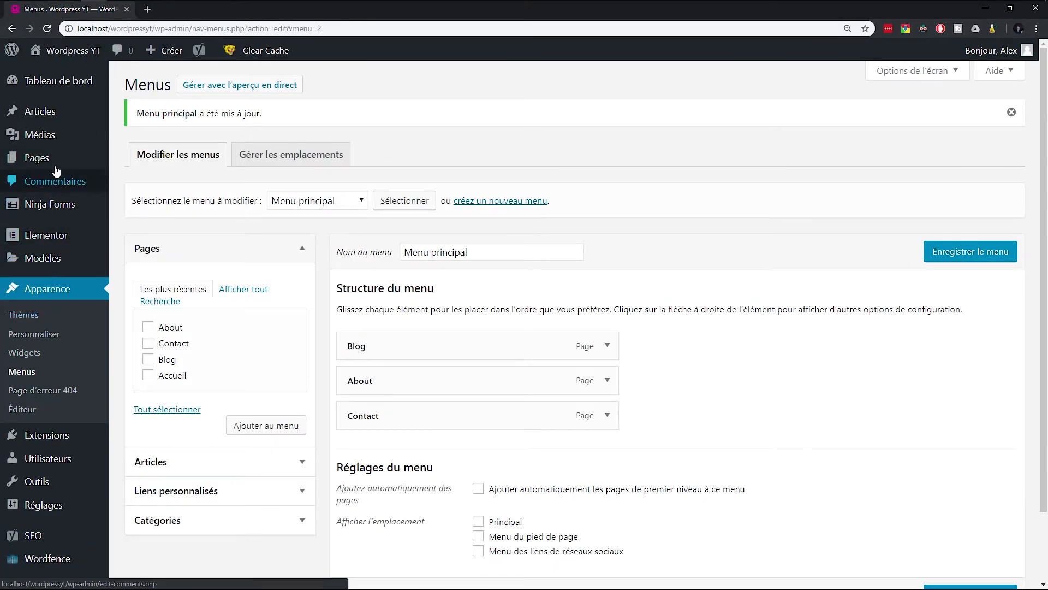
- Open the About page from the pages list in a new tab and edit it with Elementor
{"action": "mouse_move", "coordinate": [39, 158]}
{"action": "middle_click", "coordinate": [148, 157]}
{"action": "left_click", "coordinate": [180, 10]}
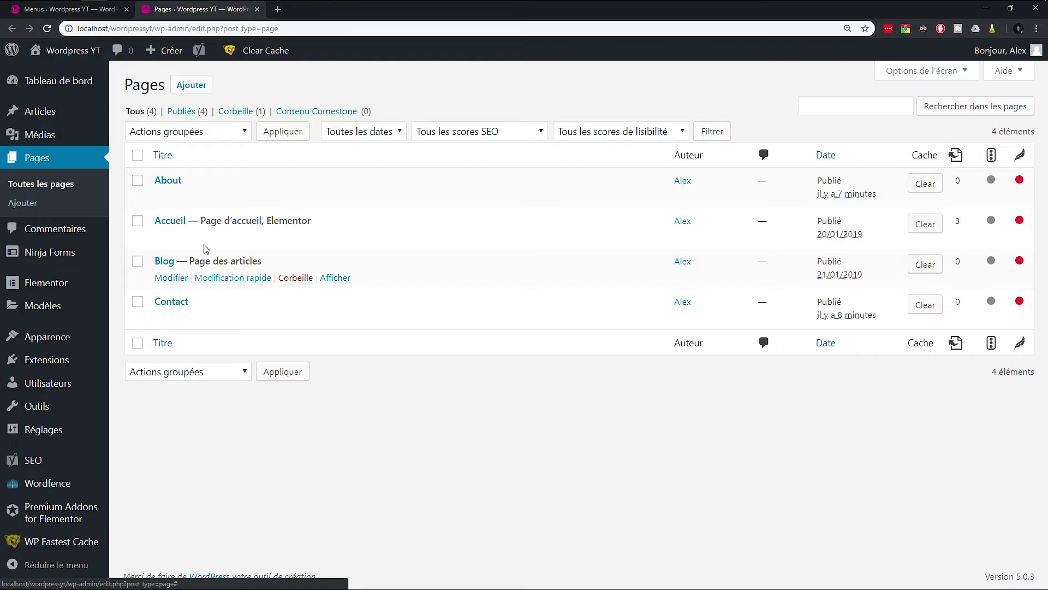
{"action": "middle_click", "coordinate": [173, 197]}
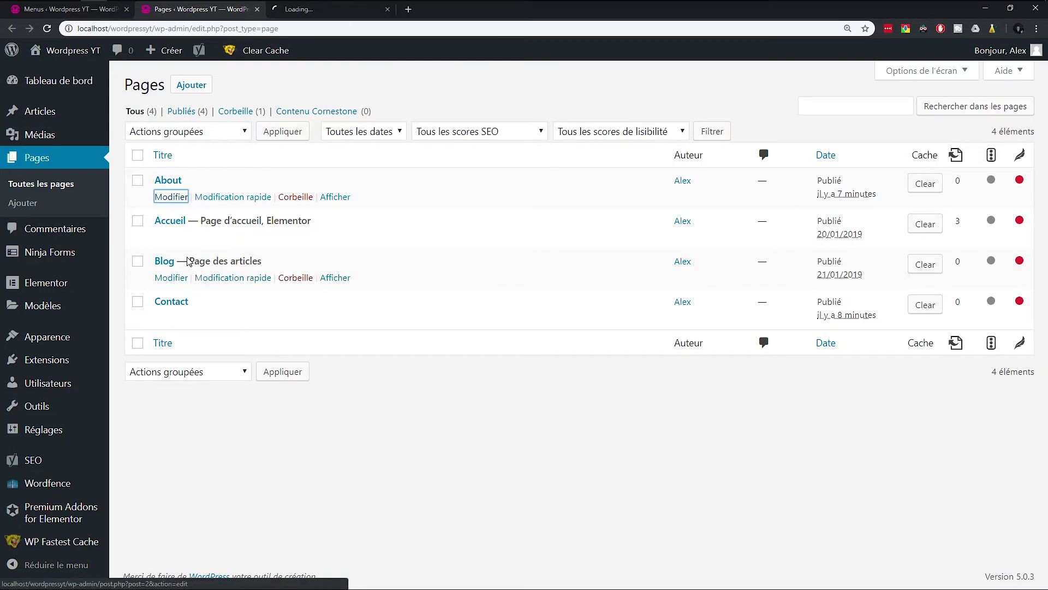
{"action": "left_click", "coordinate": [317, 9]}
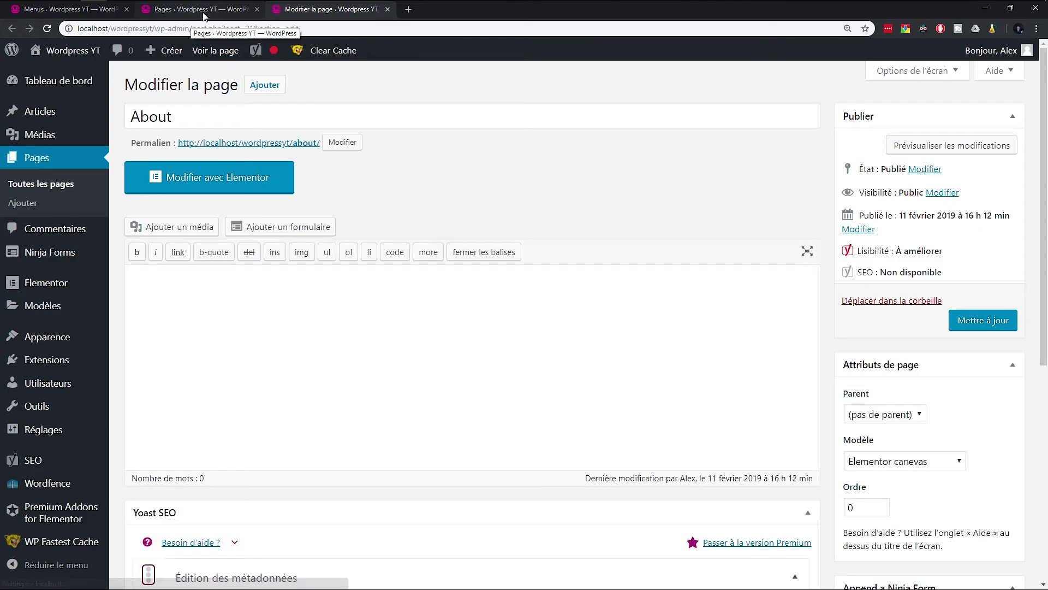
{"action": "middle_click", "coordinate": [204, 16]}
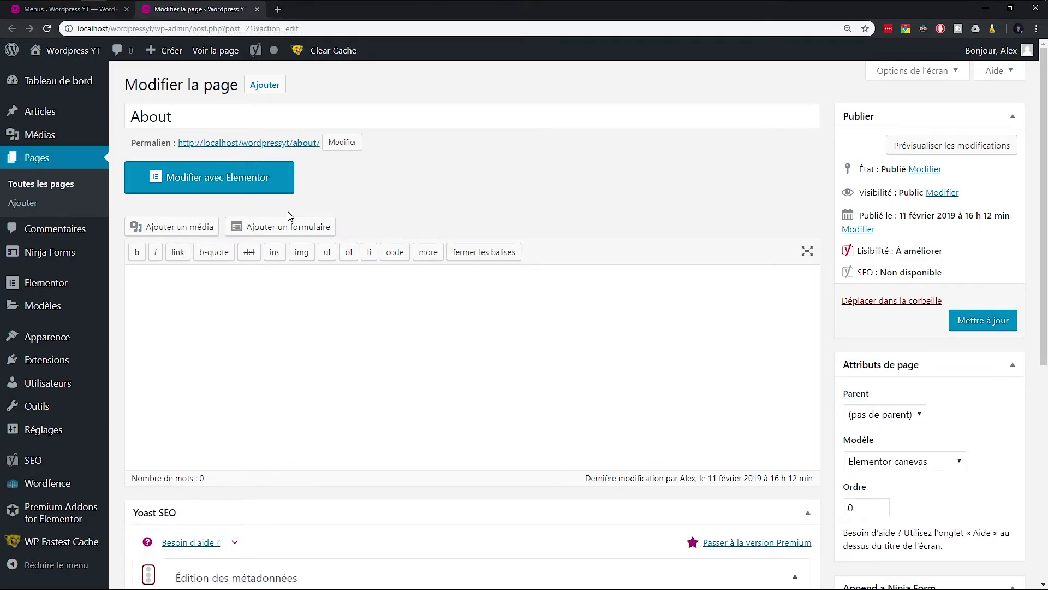
{"action": "left_click", "coordinate": [70, 9]}
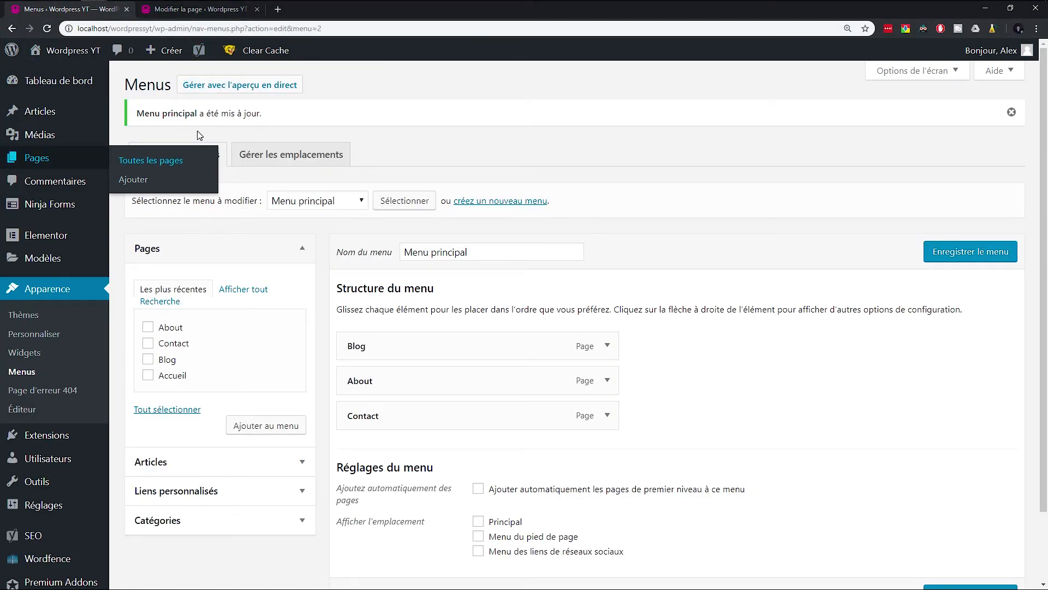
{"action": "left_click", "coordinate": [213, 11]}
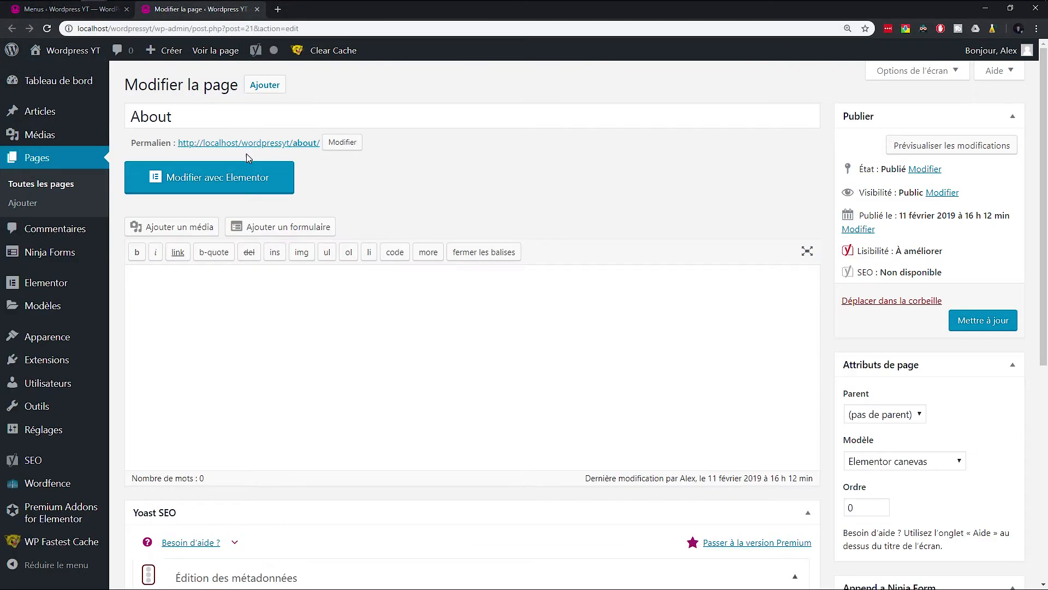
{"action": "left_click", "coordinate": [262, 191]}
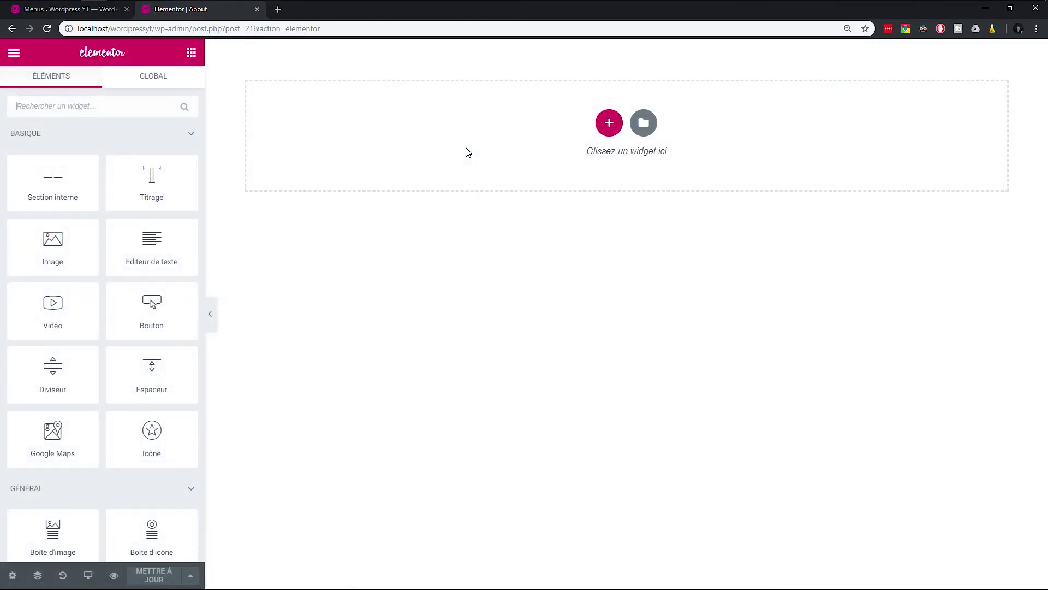
- Insert the saved template "Menu de navigation" from the library into the About page
{"action": "left_click", "coordinate": [644, 124]}
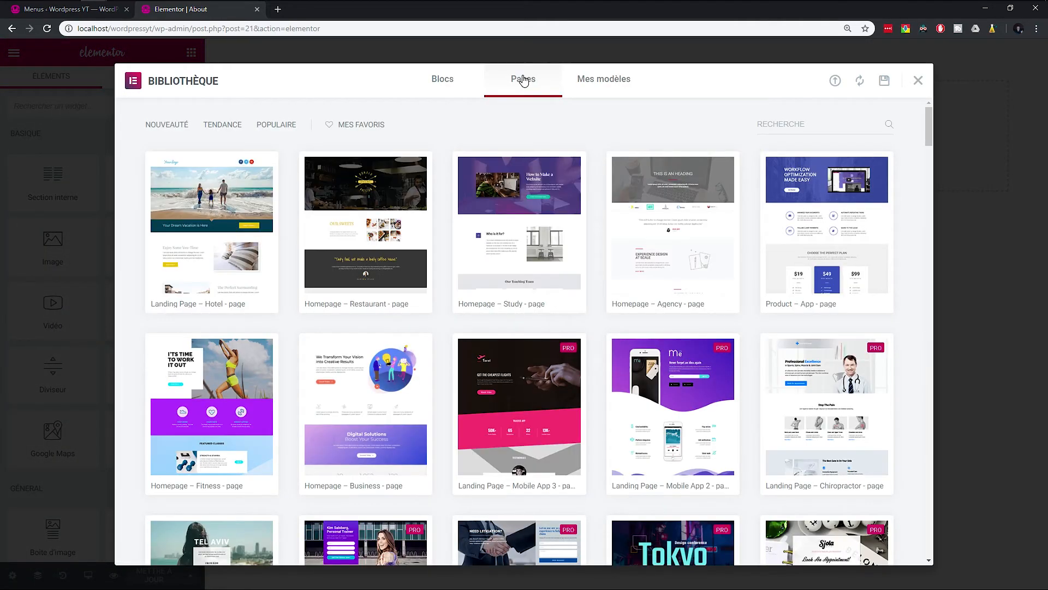
{"action": "left_click", "coordinate": [594, 85]}
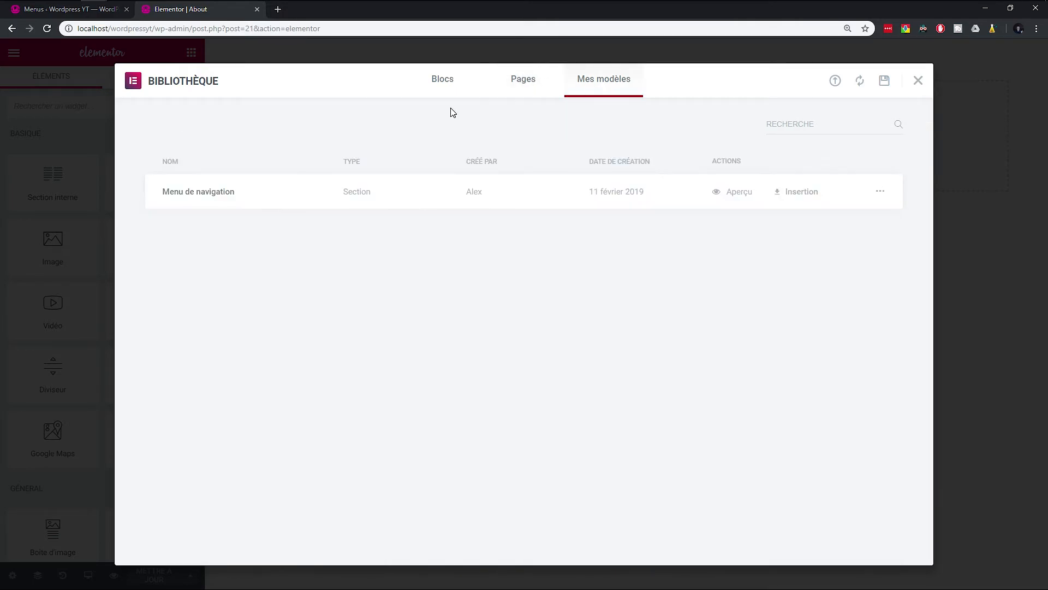
{"action": "left_click", "coordinate": [795, 196]}
{"action": "left_click", "coordinate": [596, 354]}
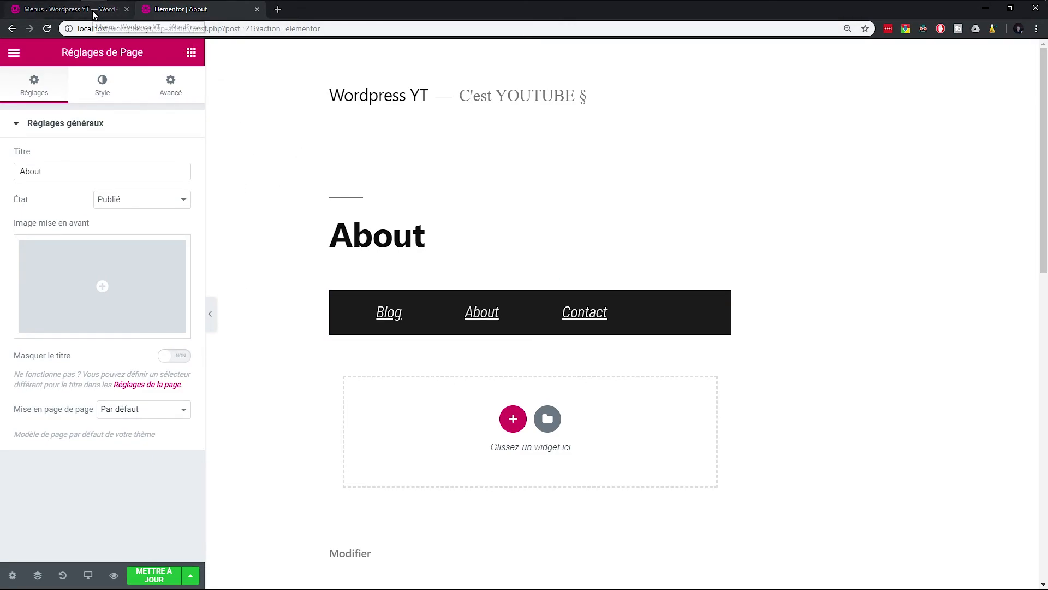
- Open the list of all pages from the WordPress admin in a separate tab
{"action": "left_click", "coordinate": [75, 10]}
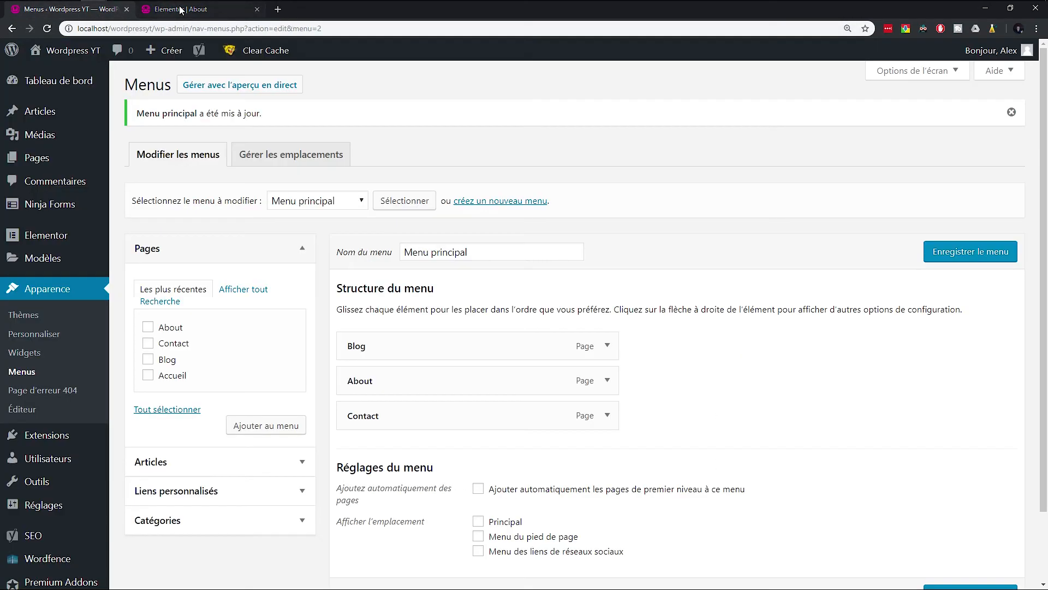
{"action": "mouse_move", "coordinate": [52, 159]}
{"action": "middle_click", "coordinate": [151, 163]}
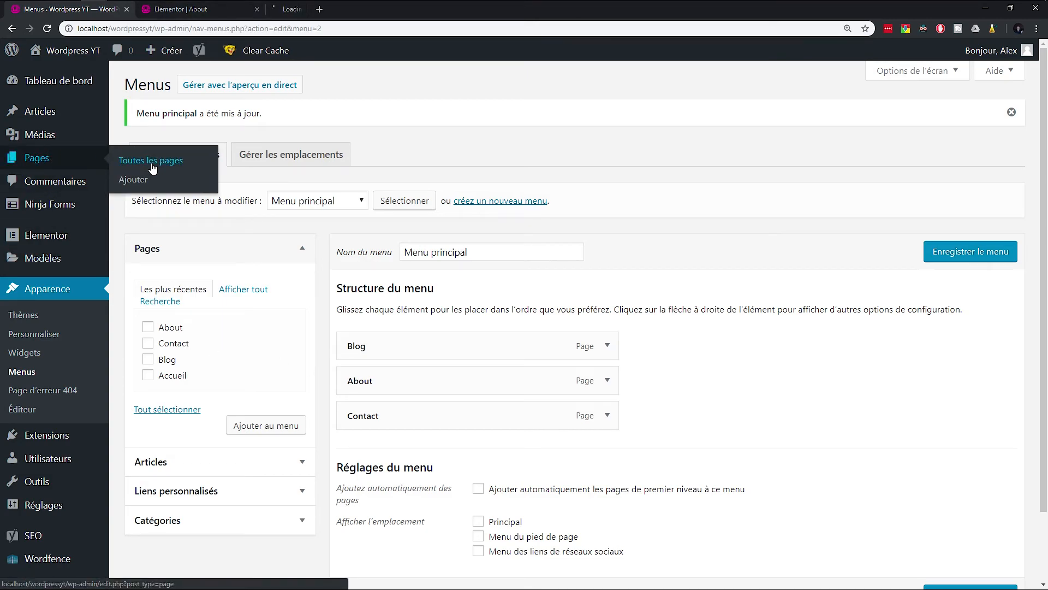
- Update the About page in Elementor, preview it and close the preview
{"action": "left_click", "coordinate": [204, 7]}
{"action": "left_click", "coordinate": [167, 575]}
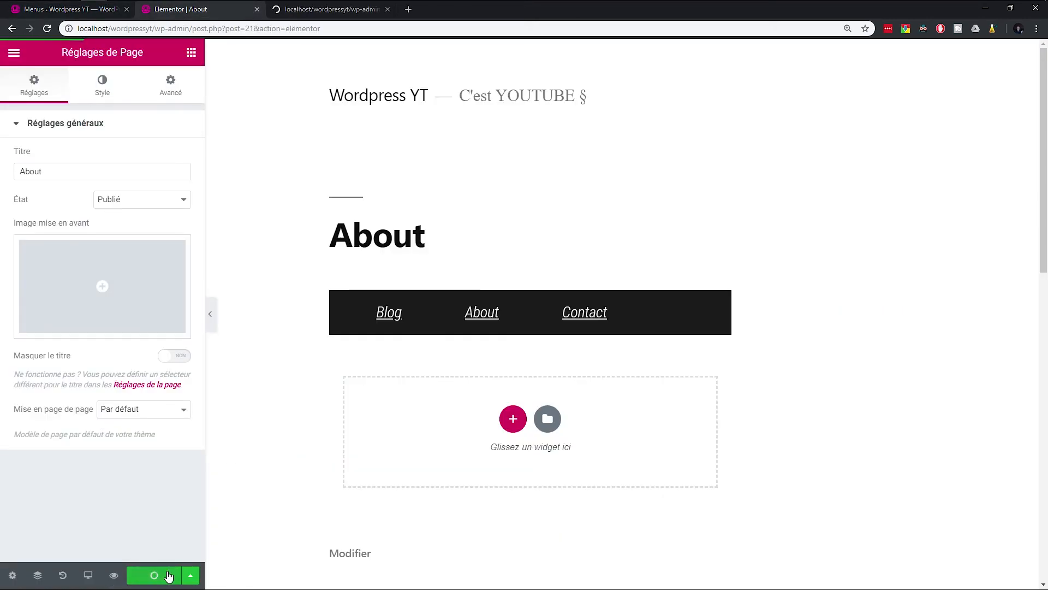
{"action": "left_click", "coordinate": [114, 575]}
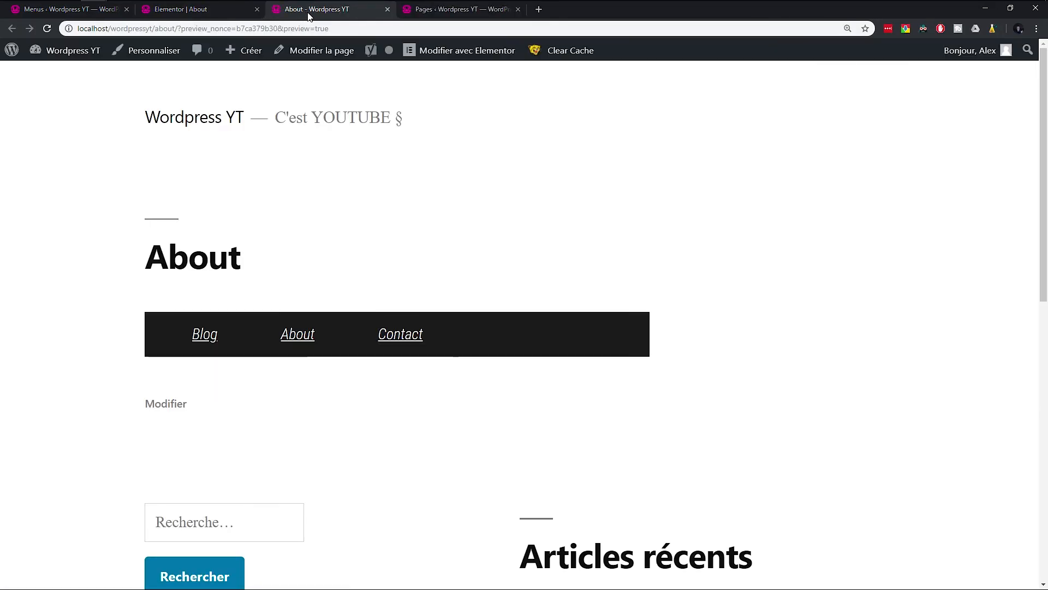
{"action": "left_click", "coordinate": [388, 10]}
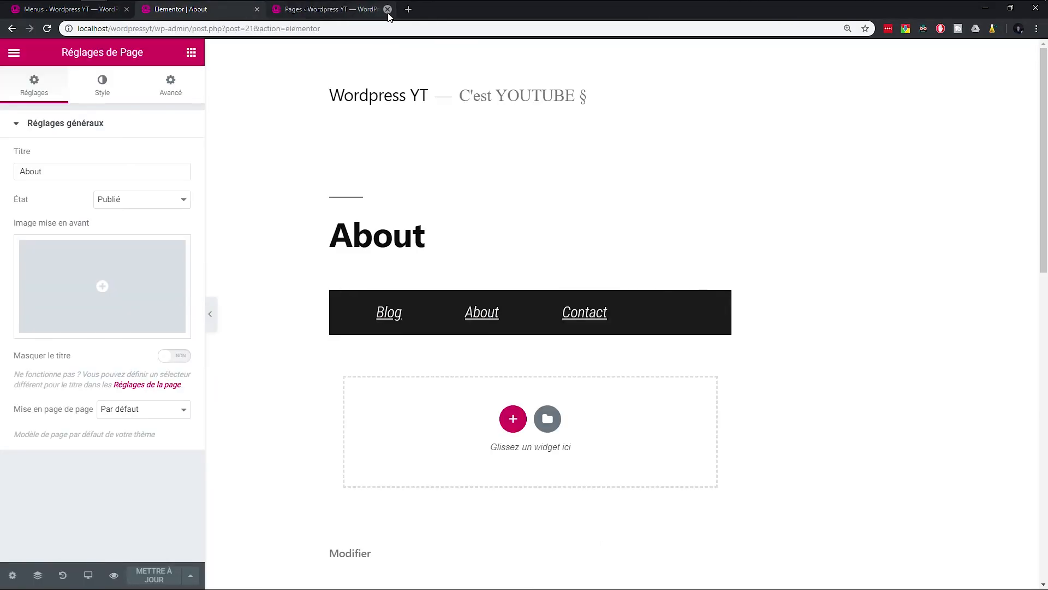
- Set the About page's template to "Elementor canevas" in its WordPress page attributes and update the page
{"action": "left_click", "coordinate": [389, 16]}
{"action": "left_click", "coordinate": [171, 290]}
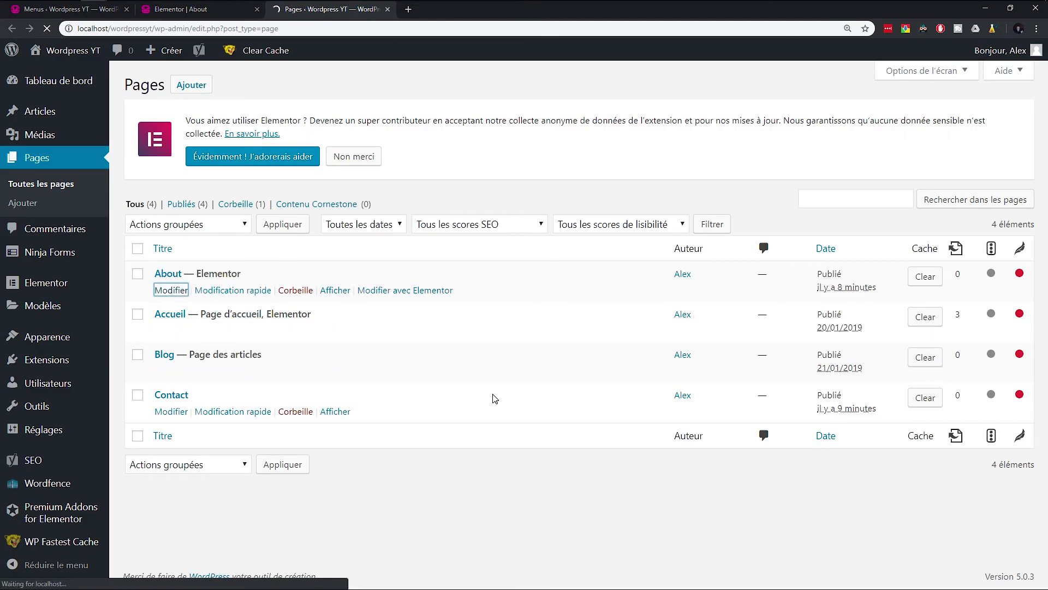
{"action": "scroll", "coordinate": [856, 433], "scroll_direction": "down", "scroll_amount": 2}
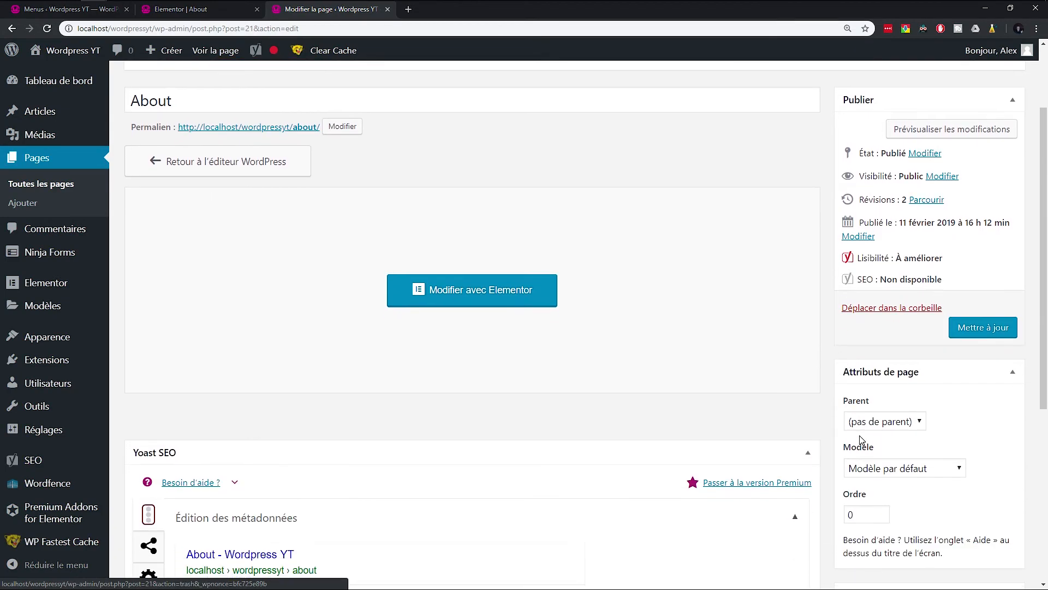
{"action": "left_click", "coordinate": [880, 468]}
{"action": "left_click", "coordinate": [890, 499]}
{"action": "left_click", "coordinate": [981, 331]}
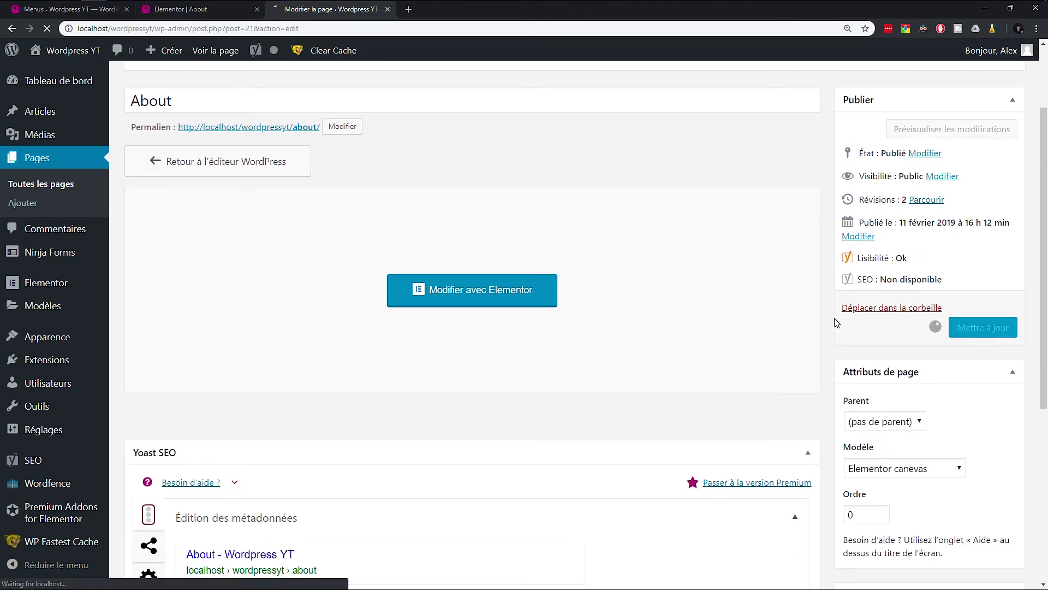
- Replace the old Elementor tab with a freshly opened editor for the About page, check the menu's layout and close it
{"action": "middle_click", "coordinate": [211, 13]}
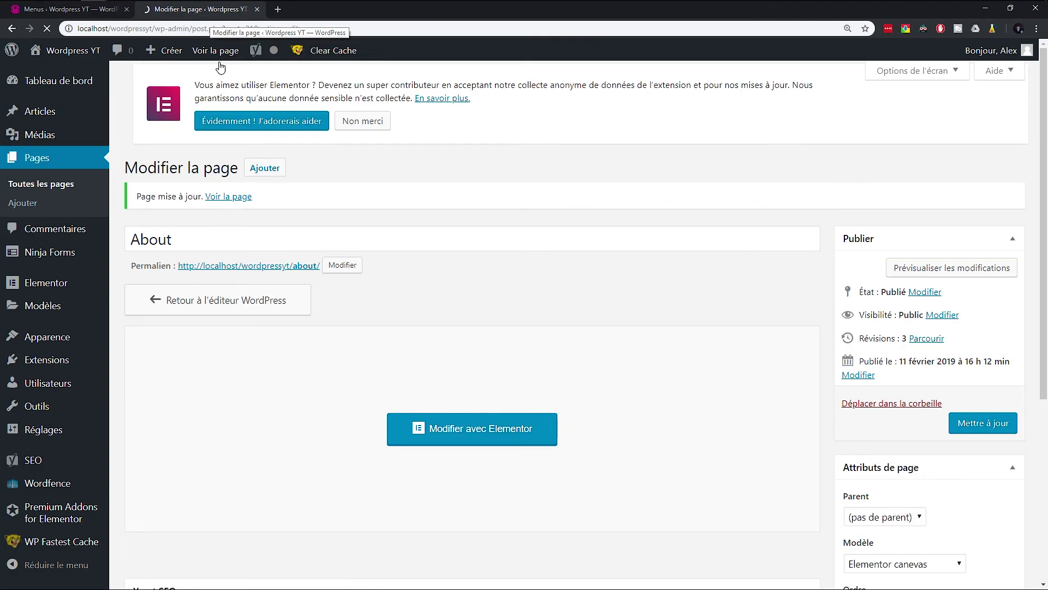
{"action": "left_click", "coordinate": [448, 436]}
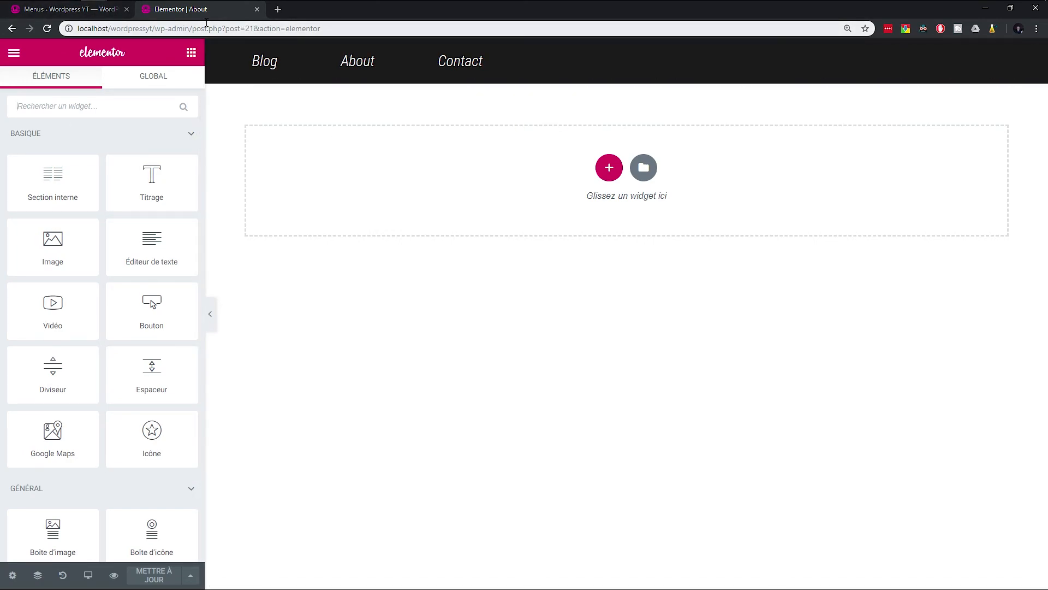
{"action": "left_click_drag", "start_coordinate": [192, 29], "coordinate": [322, 29]}
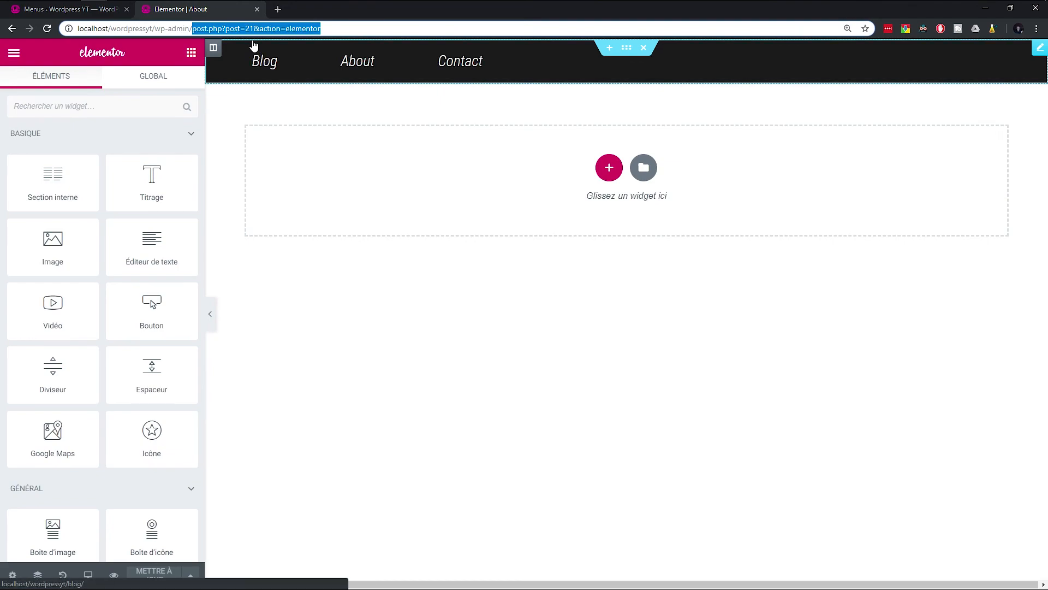
{"action": "key", "text": "BackSpace"}
{"action": "middle_click", "coordinate": [167, 12]}
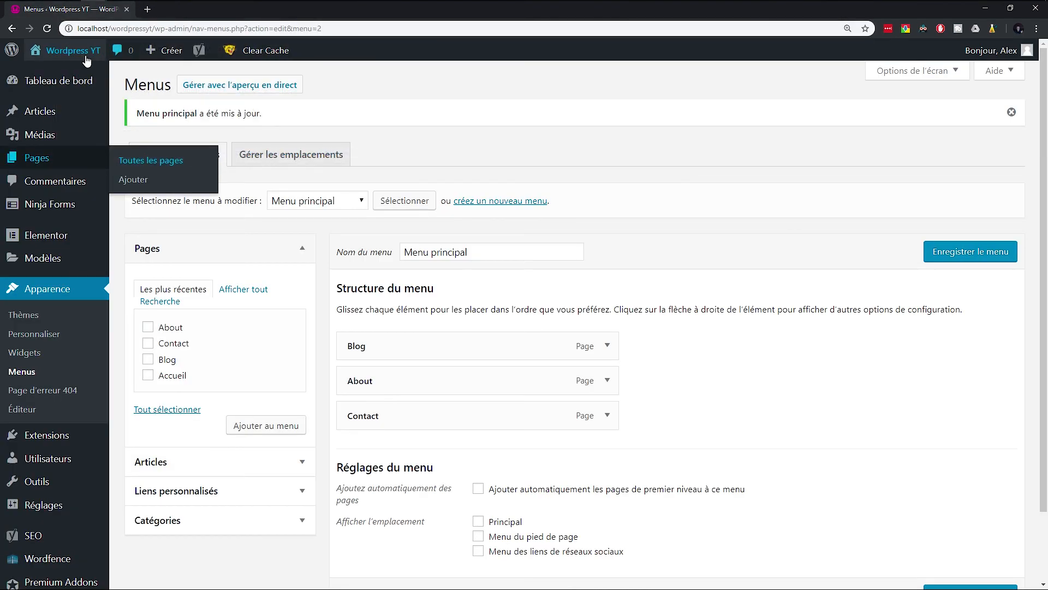
- Visit the site's home page and follow the menu's About link to check the page and its address
{"action": "left_click", "coordinate": [71, 78]}
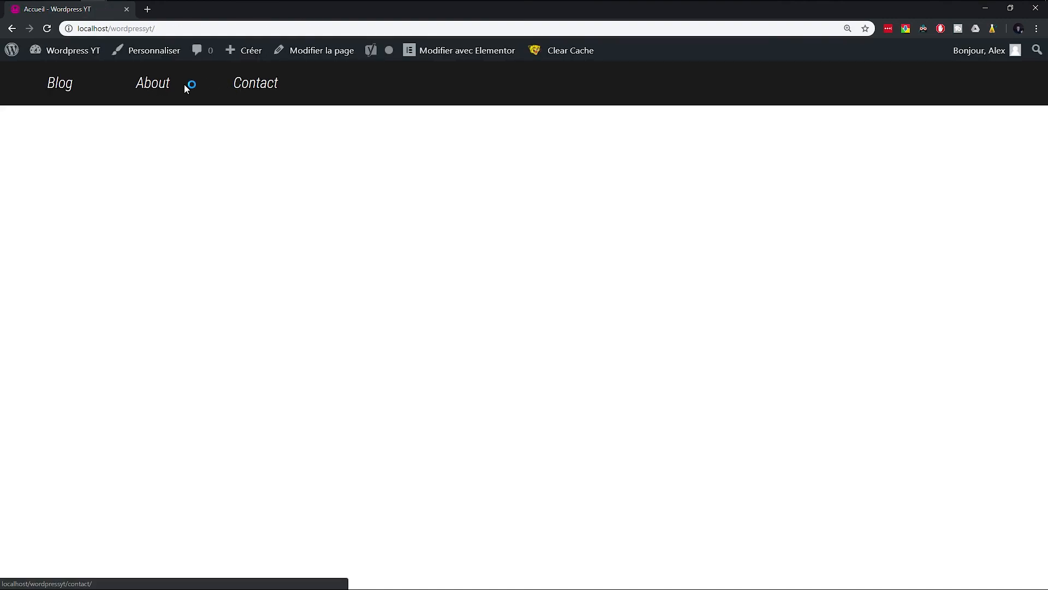
{"action": "left_click", "coordinate": [230, 27]}
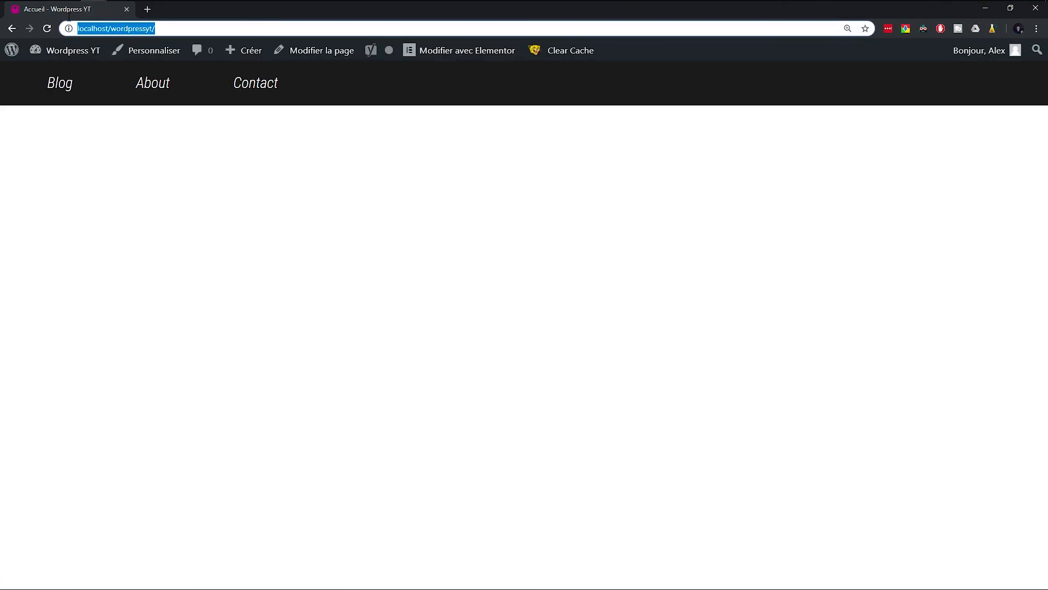
{"action": "left_click", "coordinate": [161, 83]}
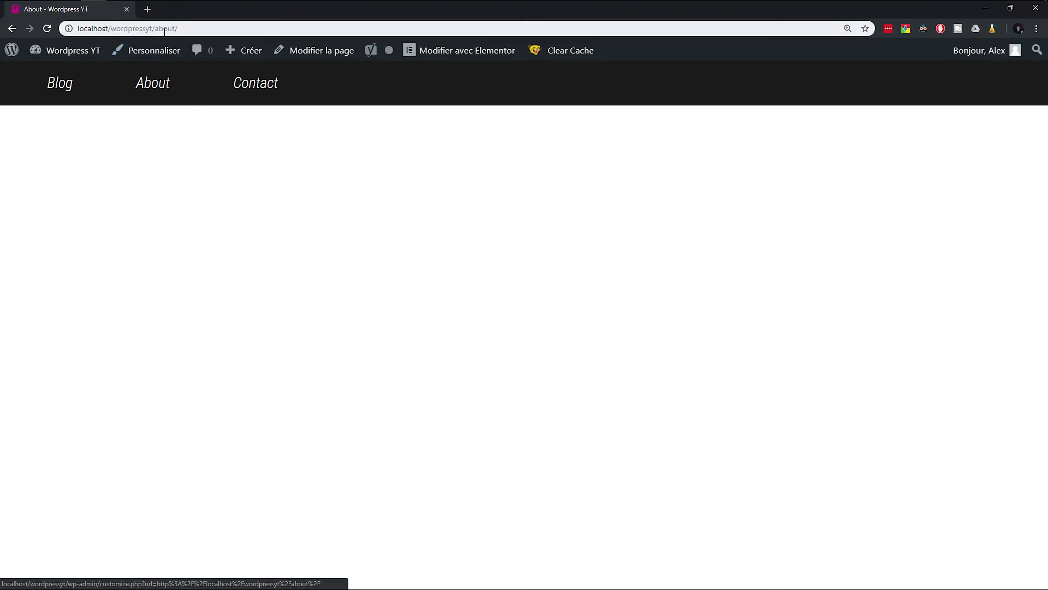
{"action": "left_click_drag", "start_coordinate": [174, 28], "coordinate": [154, 27]}
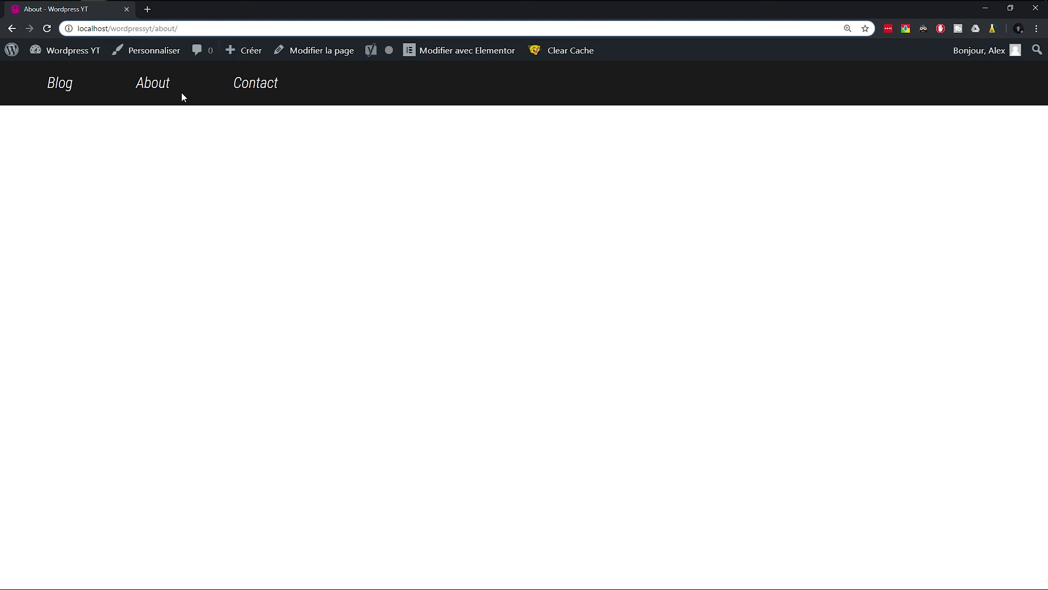